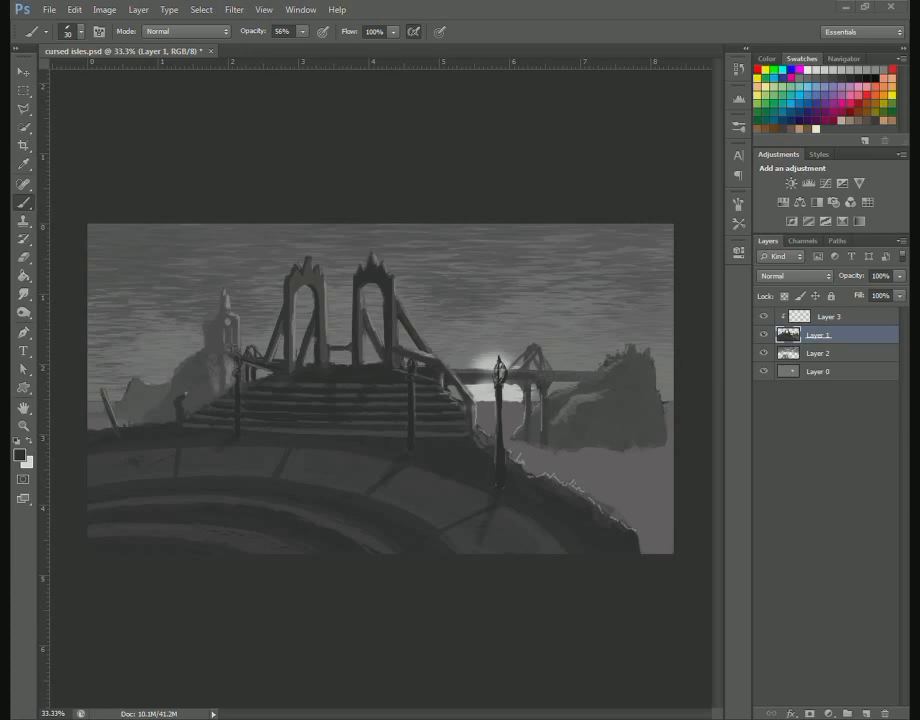
Search Twitch for the streamer's channel, open it from the live broadcasts, and close the browser window
drag(0, 60, 462, 141)
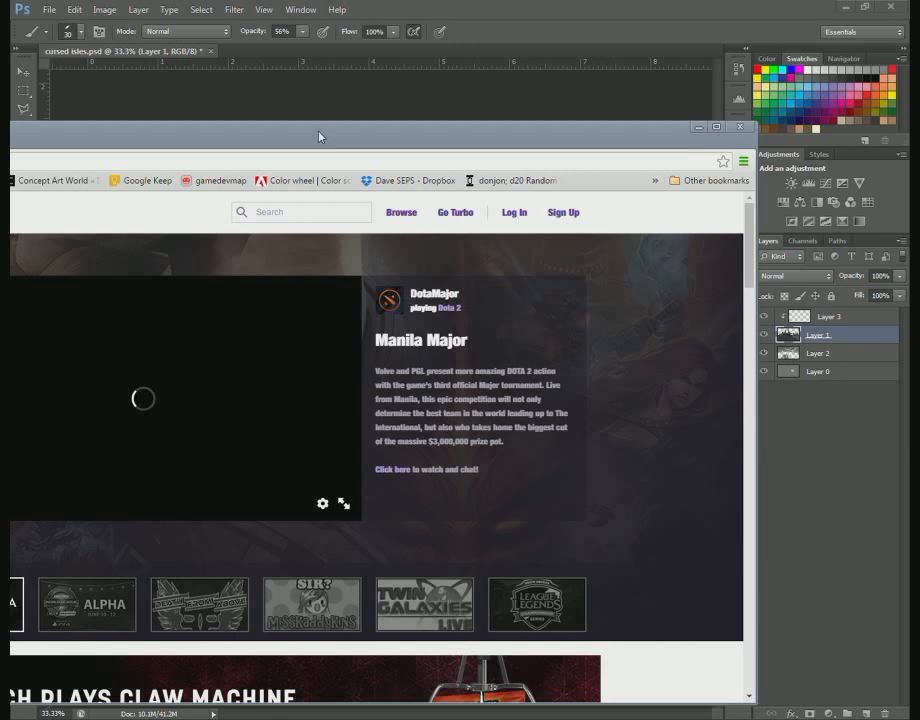
click(258, 208)
text(beefsupreme13)
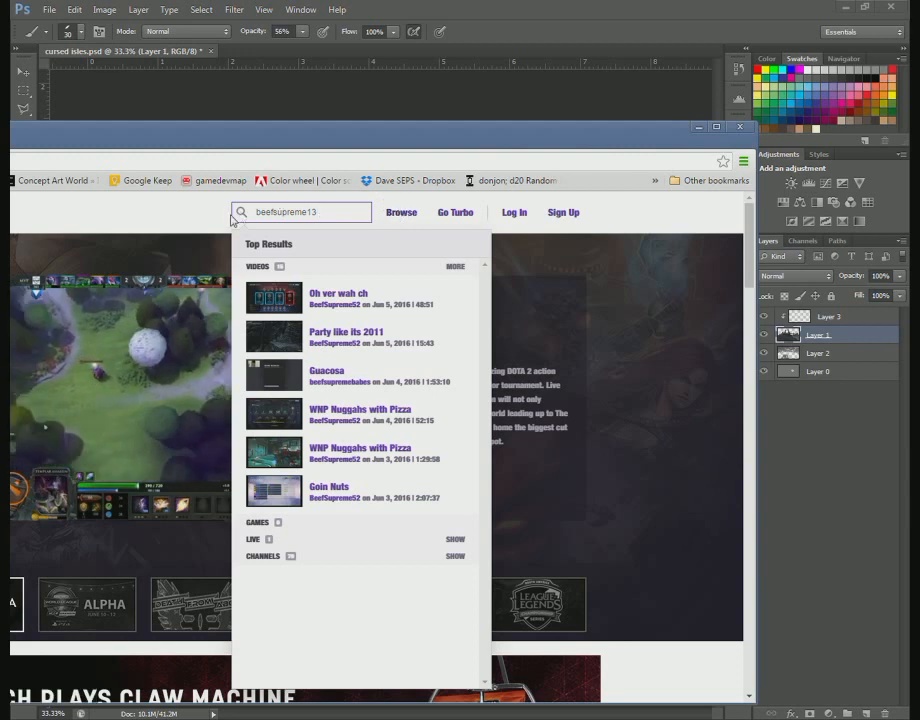
click(337, 212)
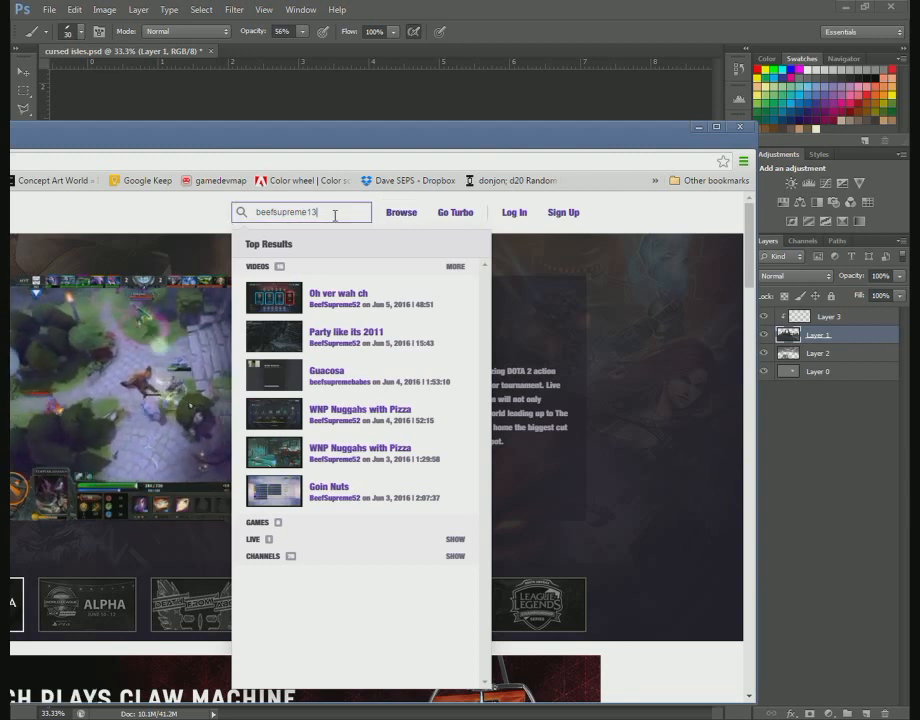
click(258, 541)
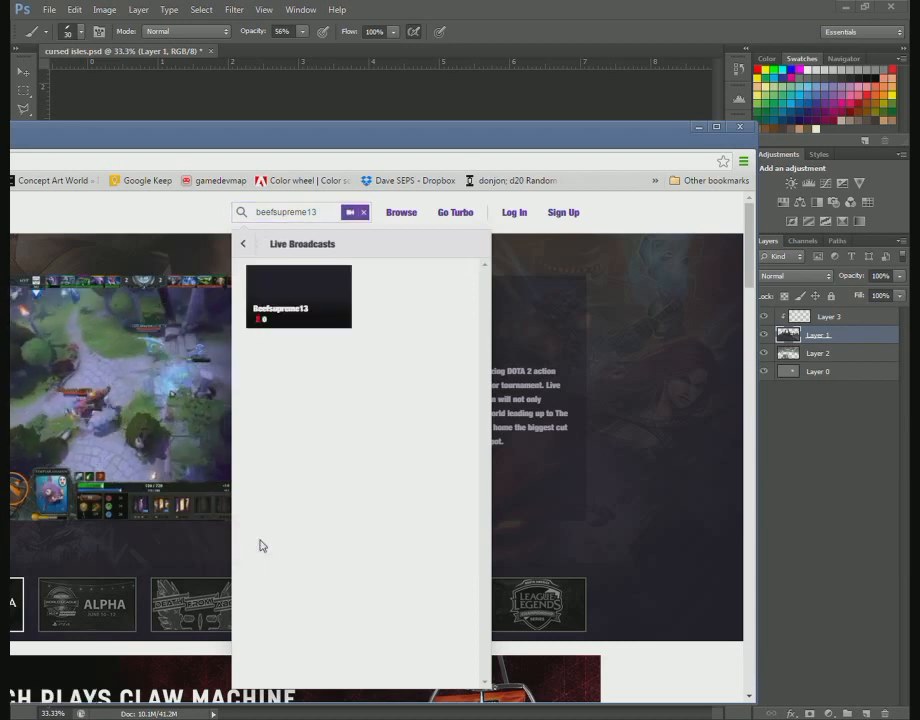
click(313, 292)
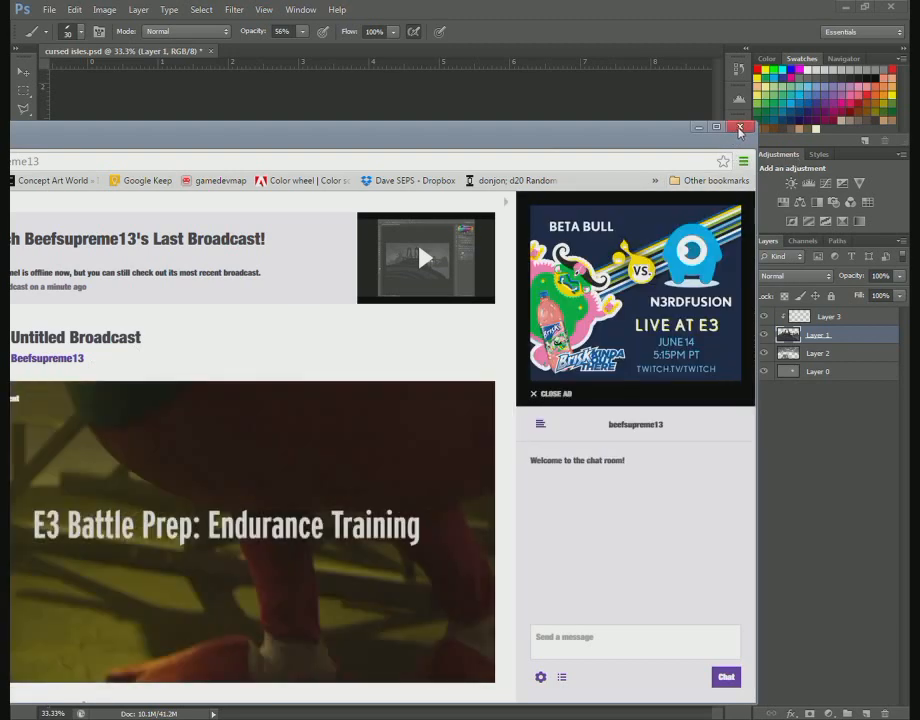
click(740, 128)
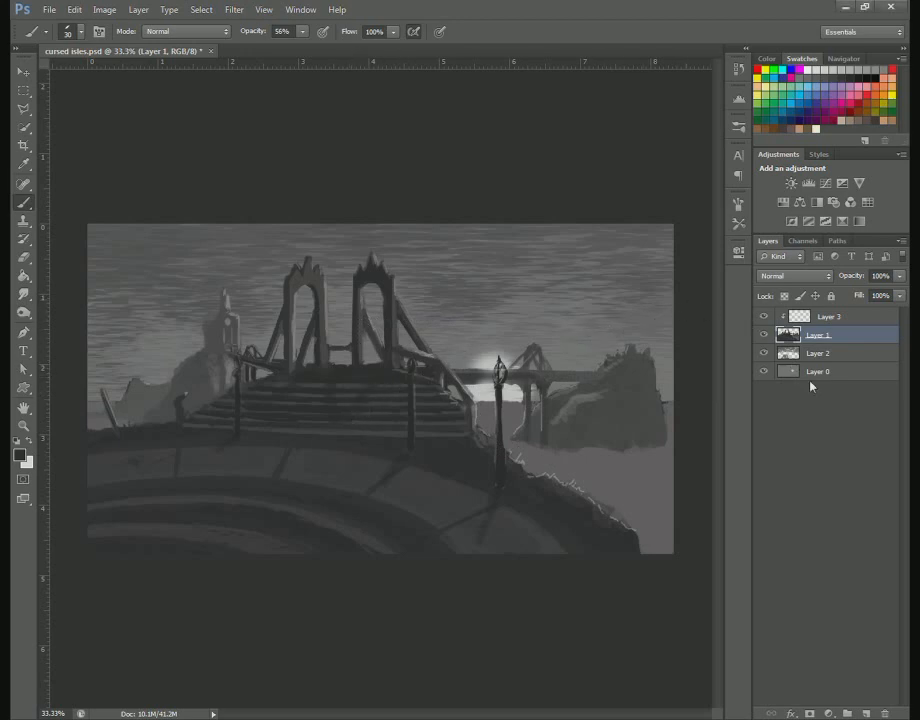
Add a new layer directly above Layer 3
click(842, 317)
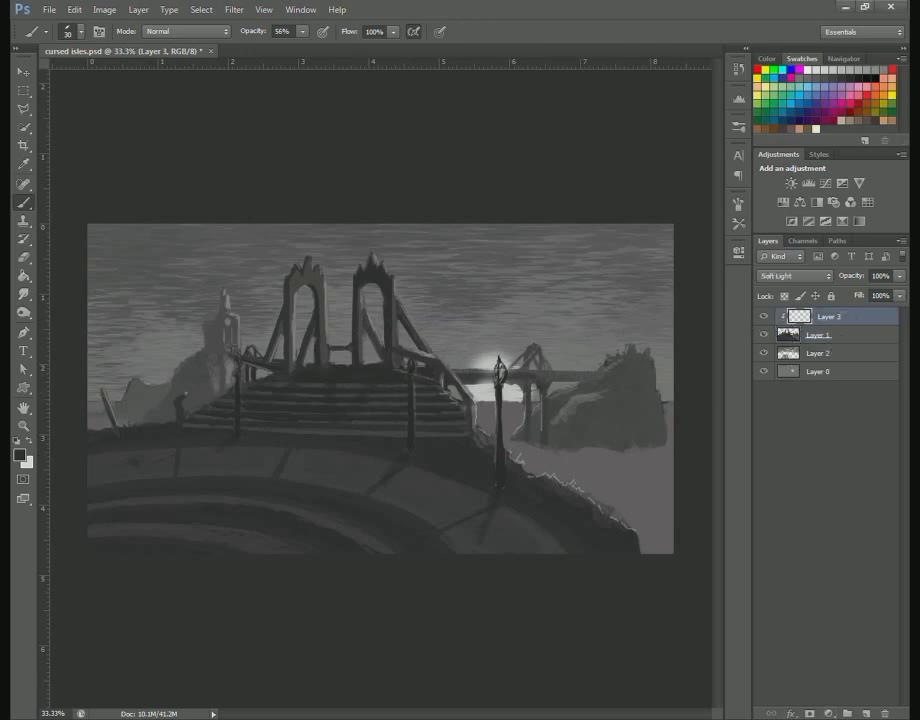
click(867, 713)
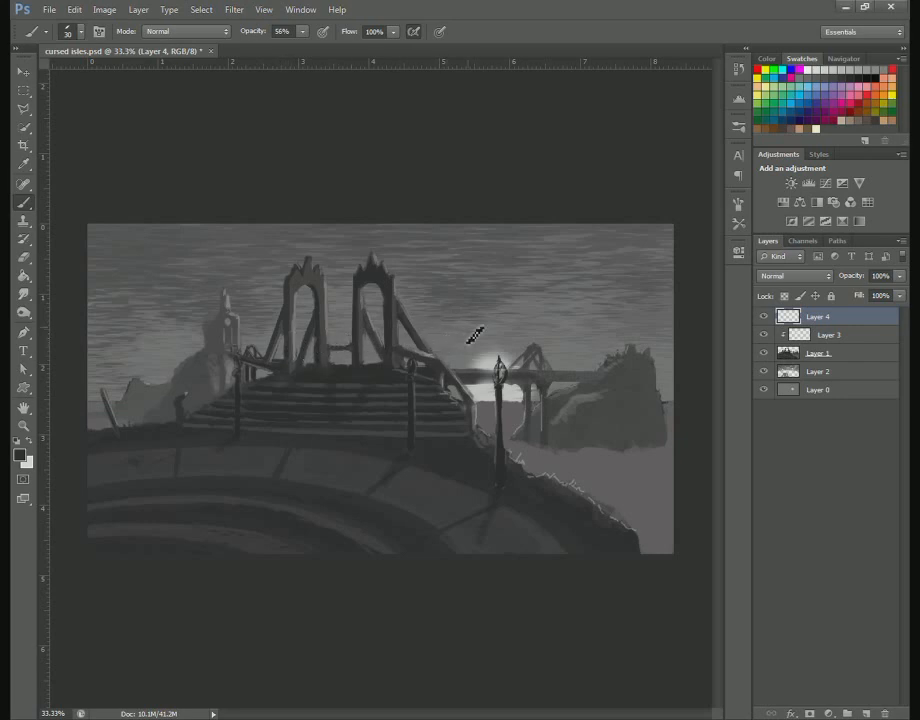
click(866, 713)
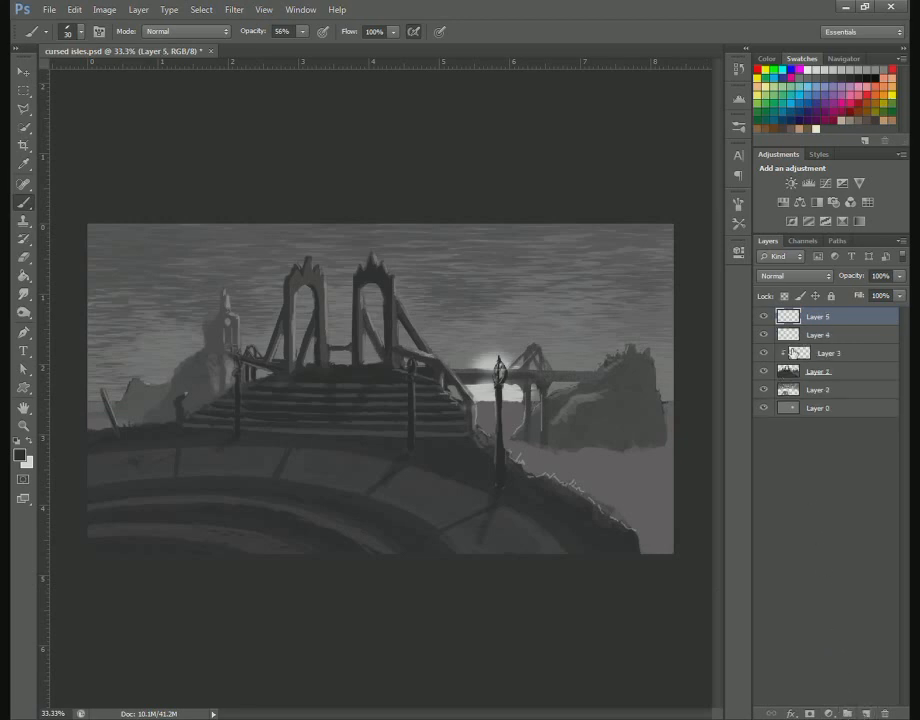
click(884, 712)
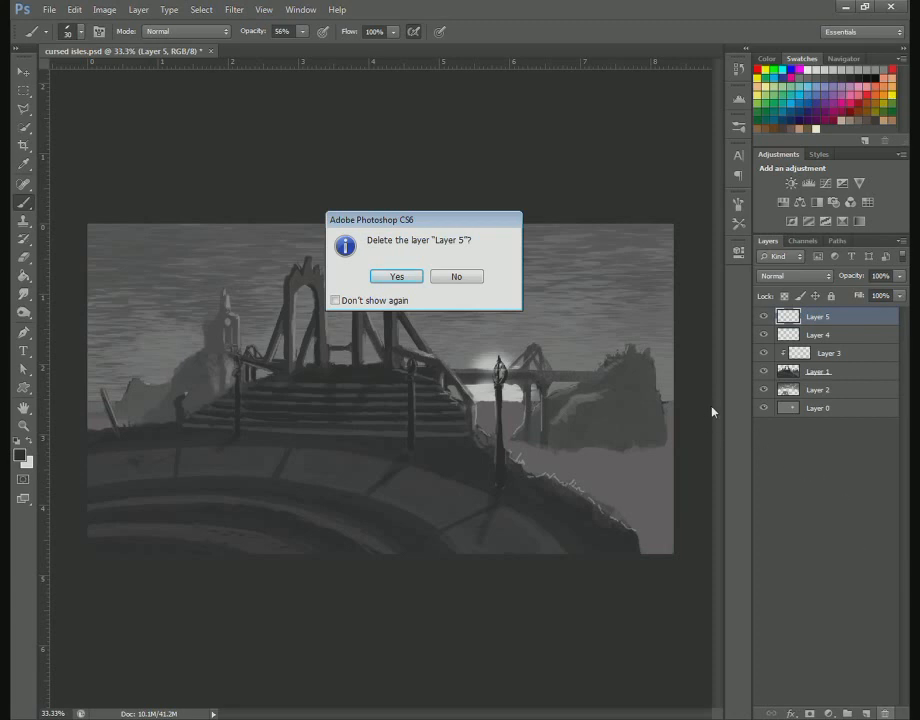
click(396, 275)
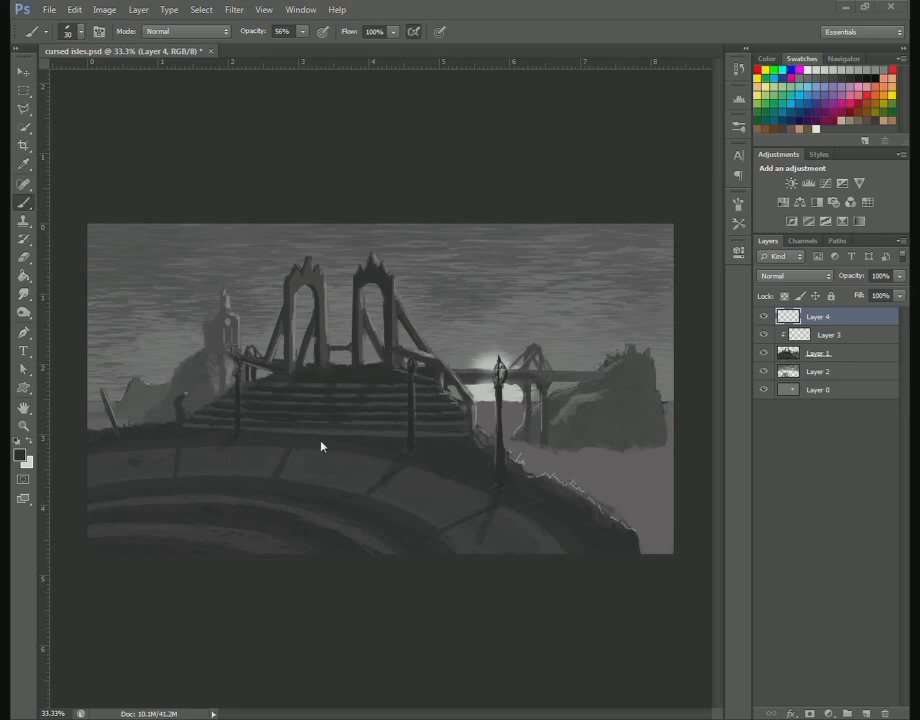
Set Layer 4's blend mode to Soft Light and mix a warm brown foreground colour of hue 30°, saturation 17%, brightness 39%
click(768, 277)
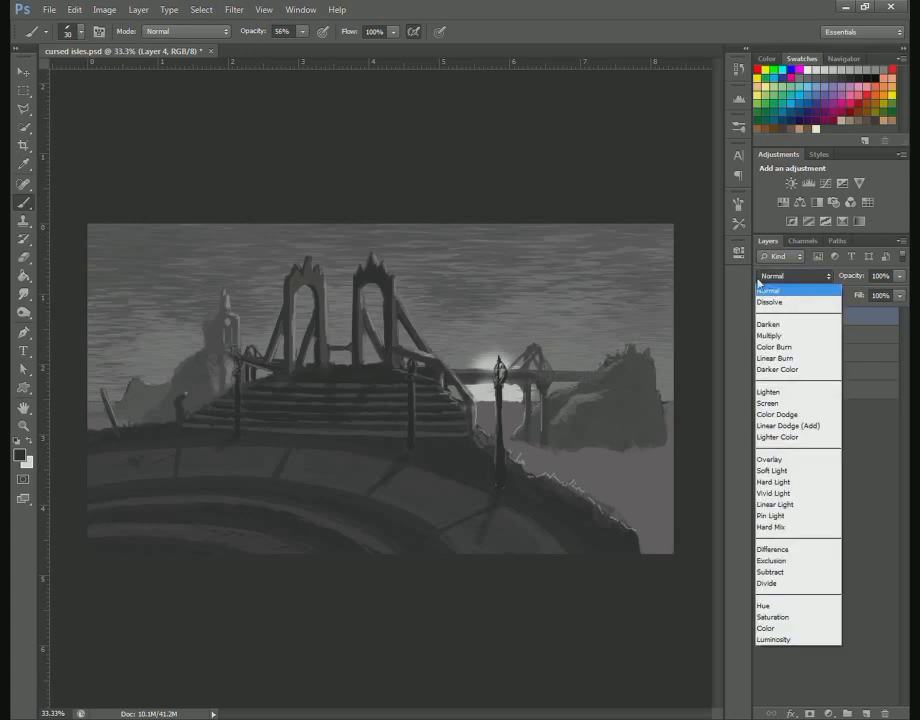
click(775, 470)
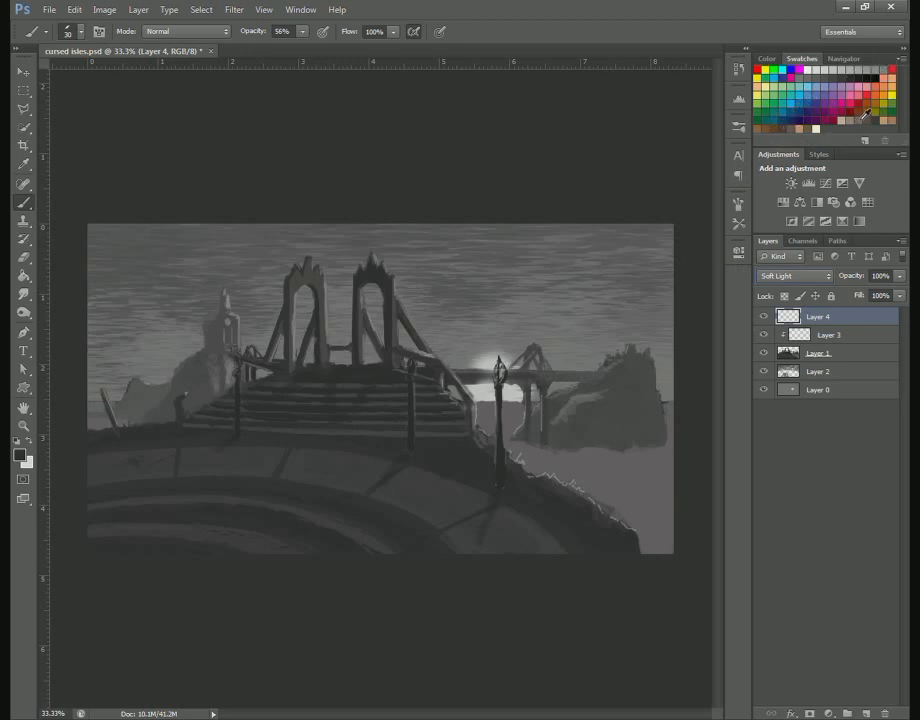
click(766, 59)
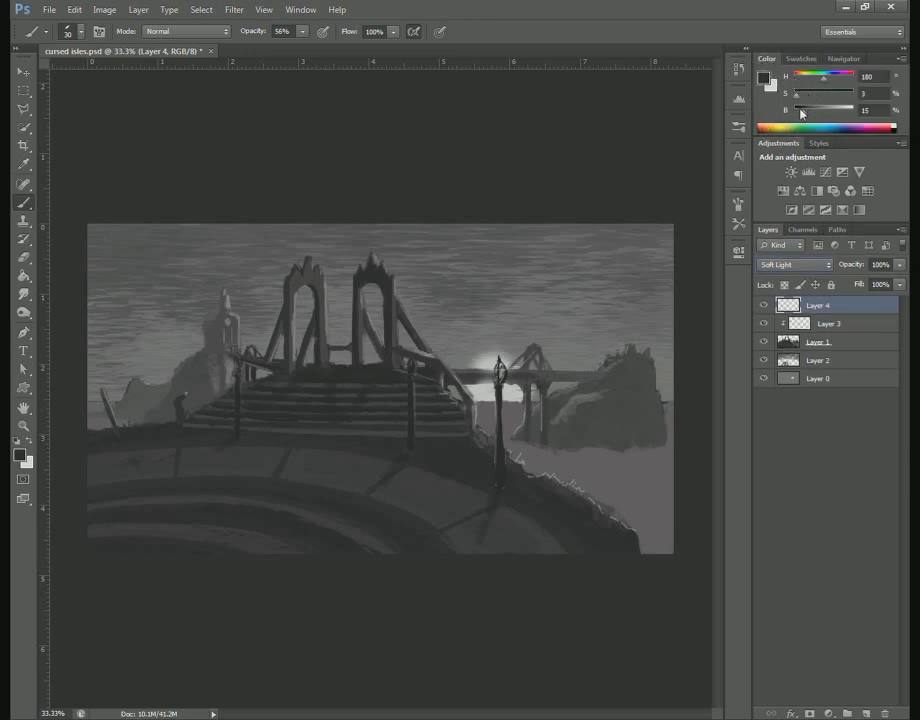
click(800, 77)
mouse_move(797, 95)
mouse_down()
mouse_move(817, 112)
mouse_move(805, 96)
mouse_up()
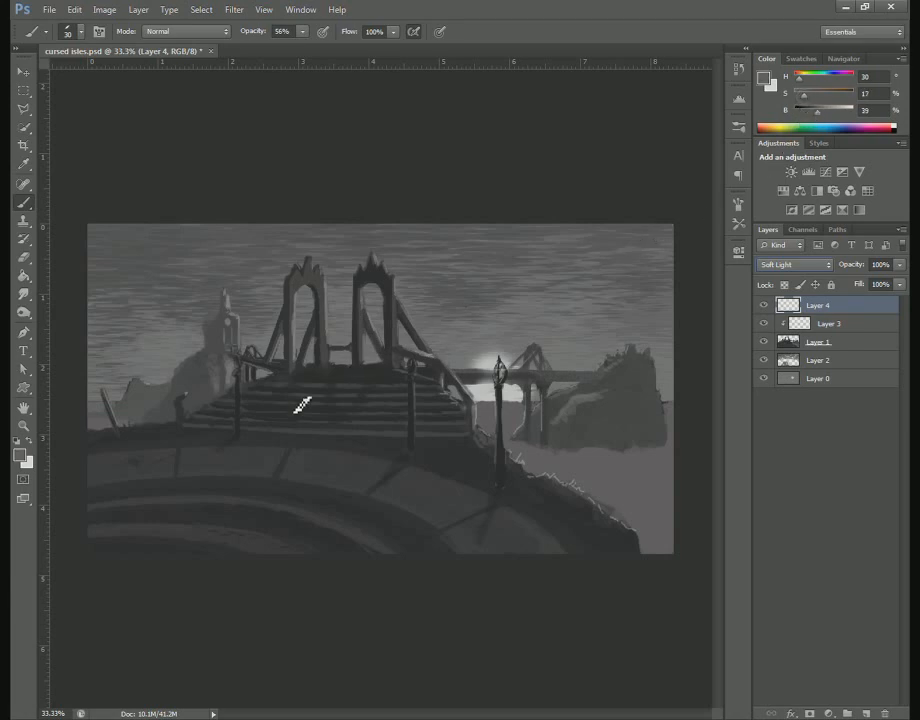
Choose the 19 px round brush preset with 100% hardness for painting
right_click(320, 437)
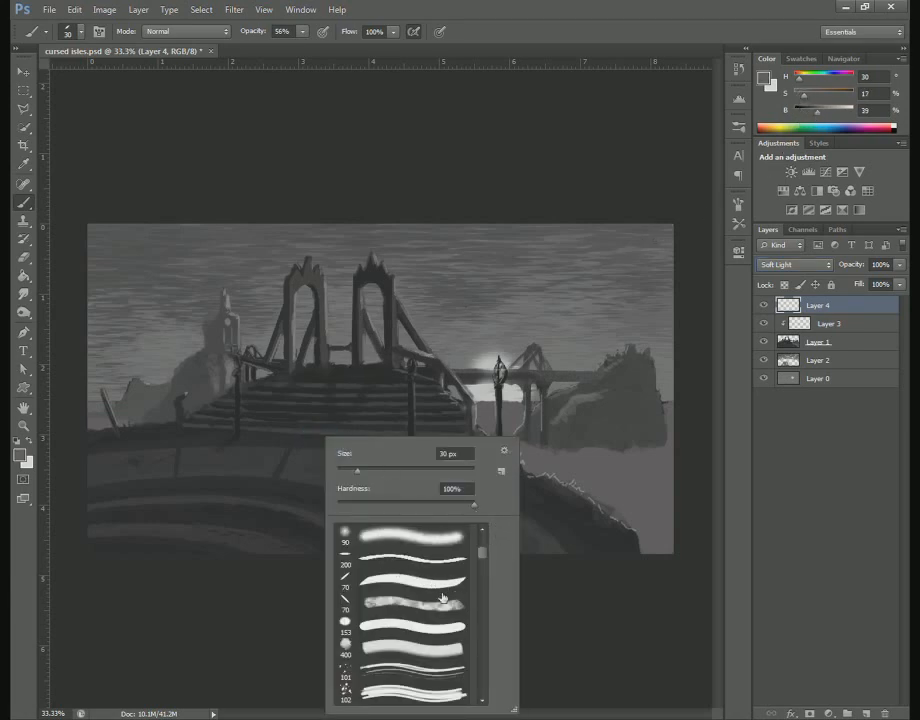
click(388, 650)
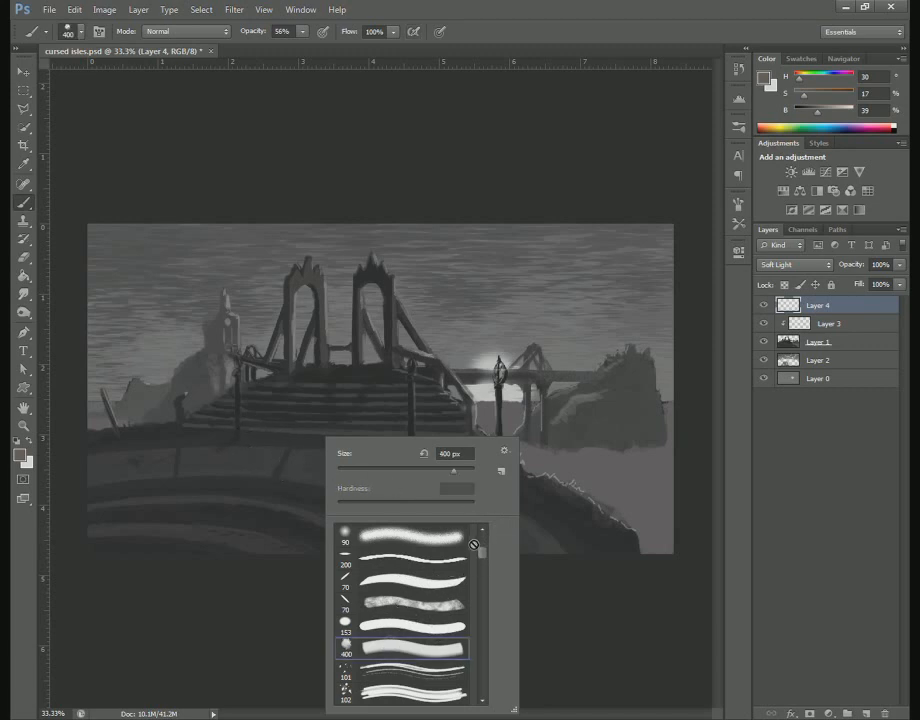
drag(485, 556, 486, 552)
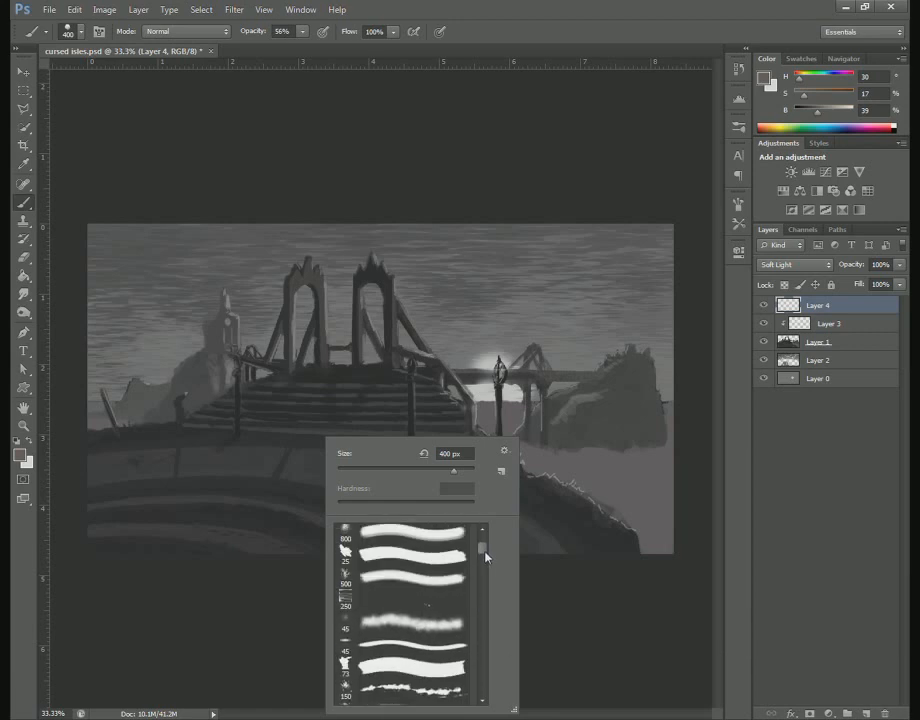
scroll(480, 556, down, 3)
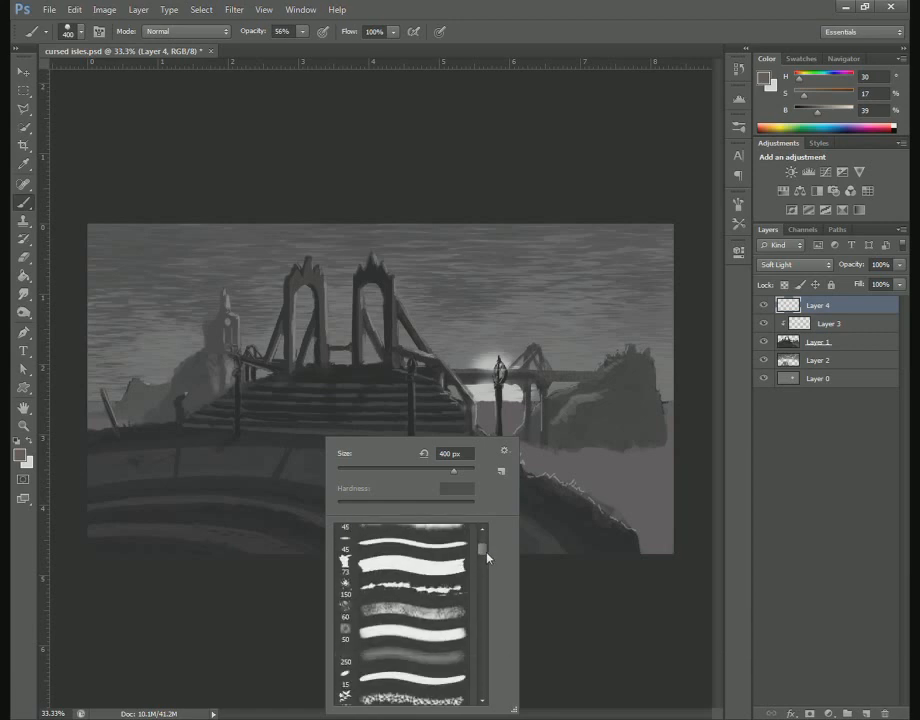
mouse_move(483, 550)
mouse_down()
mouse_move(484, 542)
mouse_move(484, 562)
mouse_move(404, 554)
mouse_up()
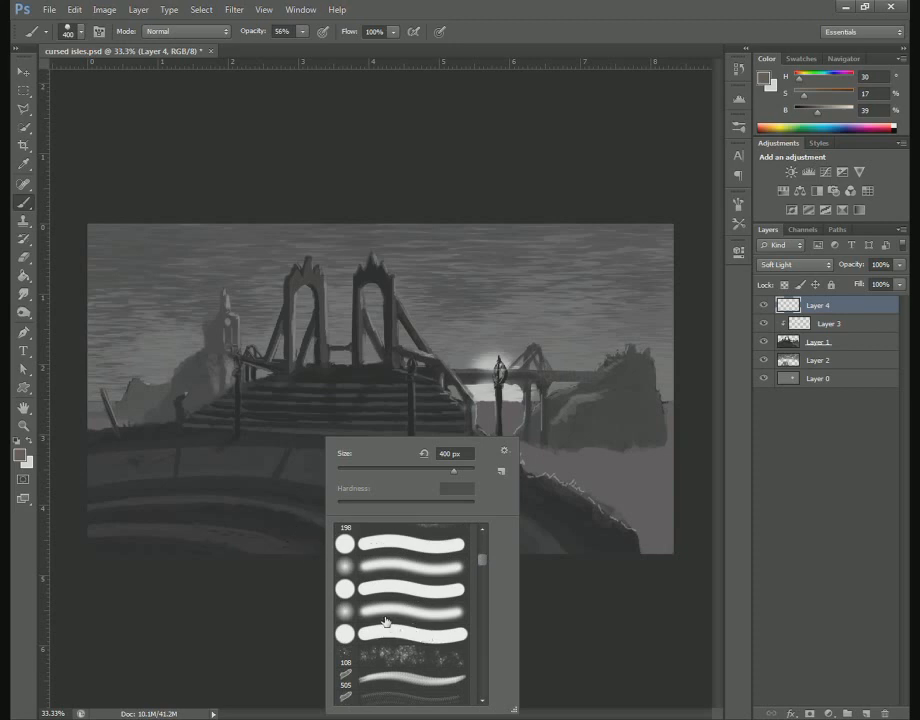
scroll(481, 566, up, 2)
scroll(481, 566, up, 2)
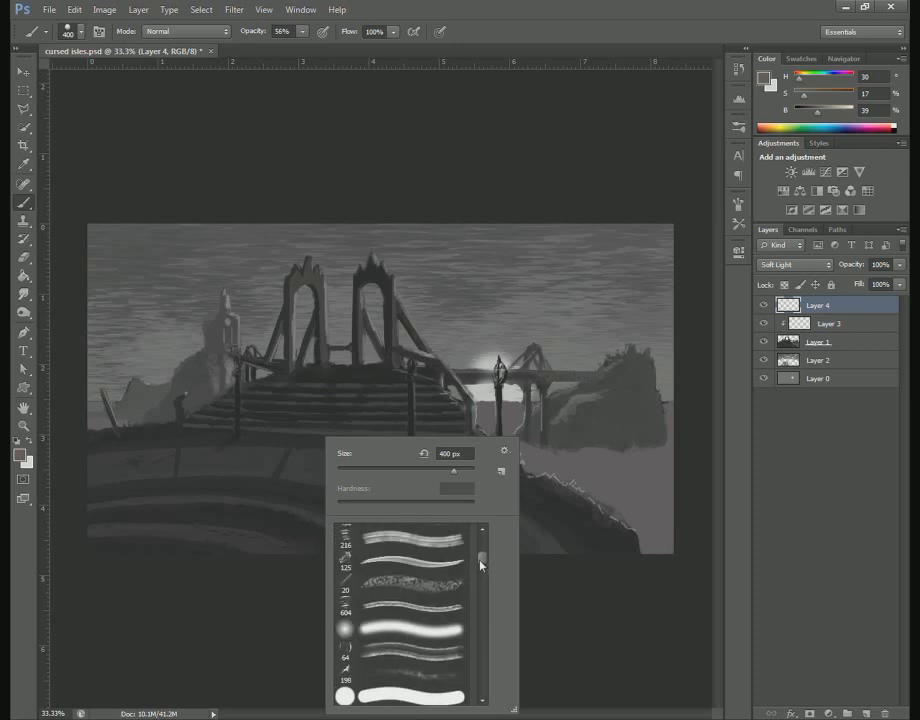
drag(481, 566, 480, 572)
click(370, 585)
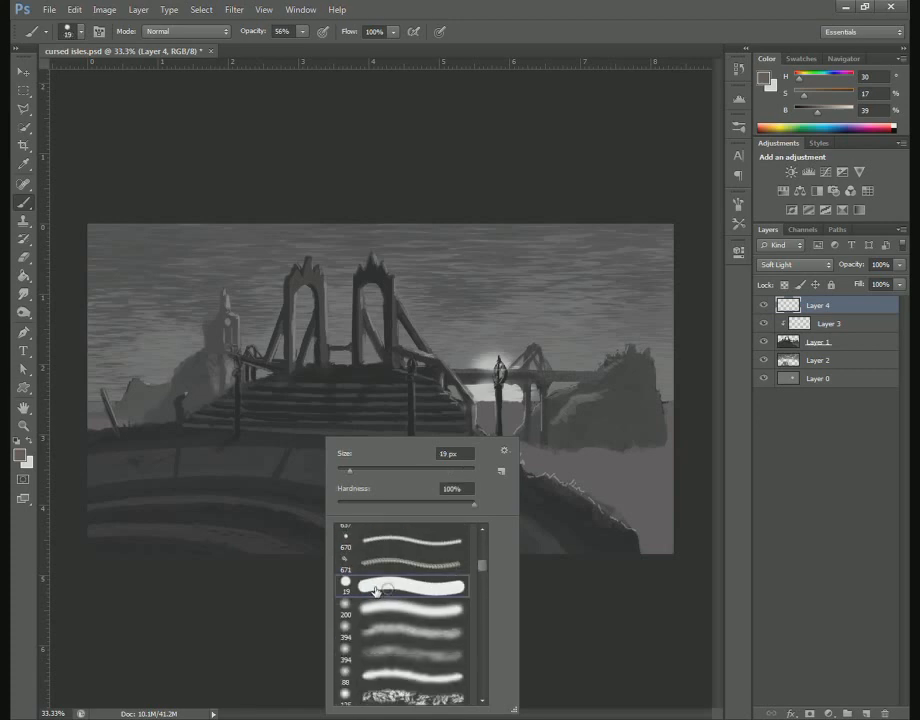
click(213, 525)
Paint the warm brown over the foreground paving on Layer 4 with a 90 px brush at 100% opacity
key(bracketright)
key(bracketright)
key(bracketright)
key(bracketright)
key(bracketright)
key(bracketright)
key(bracketright)
key(bracketright)
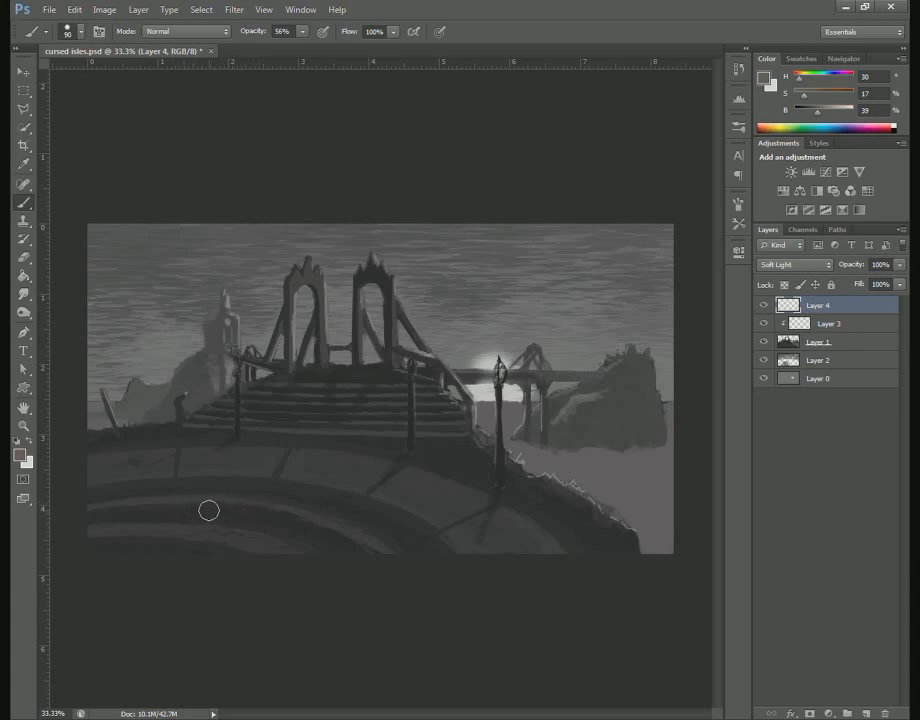
mouse_move(188, 499)
mouse_down()
mouse_move(150, 485)
mouse_move(156, 474)
mouse_move(126, 478)
mouse_move(150, 501)
mouse_up()
click(302, 31)
drag(304, 53, 340, 53)
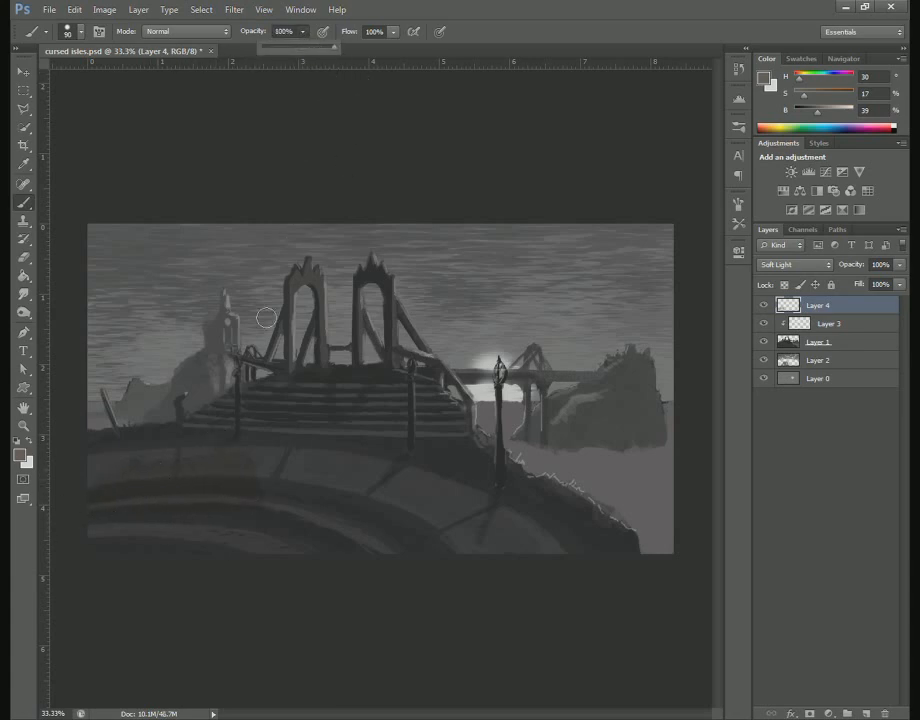
mouse_move(75, 487)
mouse_down()
mouse_move(192, 460)
mouse_move(123, 452)
mouse_move(112, 456)
mouse_move(230, 456)
mouse_move(163, 484)
mouse_move(230, 510)
mouse_move(142, 540)
mouse_move(92, 544)
mouse_move(257, 535)
mouse_move(233, 511)
mouse_move(272, 507)
mouse_move(284, 482)
mouse_move(339, 463)
mouse_move(296, 460)
mouse_move(395, 464)
mouse_move(448, 491)
mouse_move(383, 475)
mouse_move(516, 531)
mouse_move(514, 517)
mouse_move(553, 557)
mouse_move(535, 543)
mouse_move(428, 539)
mouse_move(422, 550)
mouse_move(523, 542)
mouse_move(363, 528)
mouse_move(393, 483)
mouse_move(299, 481)
mouse_move(308, 478)
mouse_move(242, 508)
mouse_move(298, 497)
mouse_move(214, 494)
mouse_move(261, 479)
mouse_up()
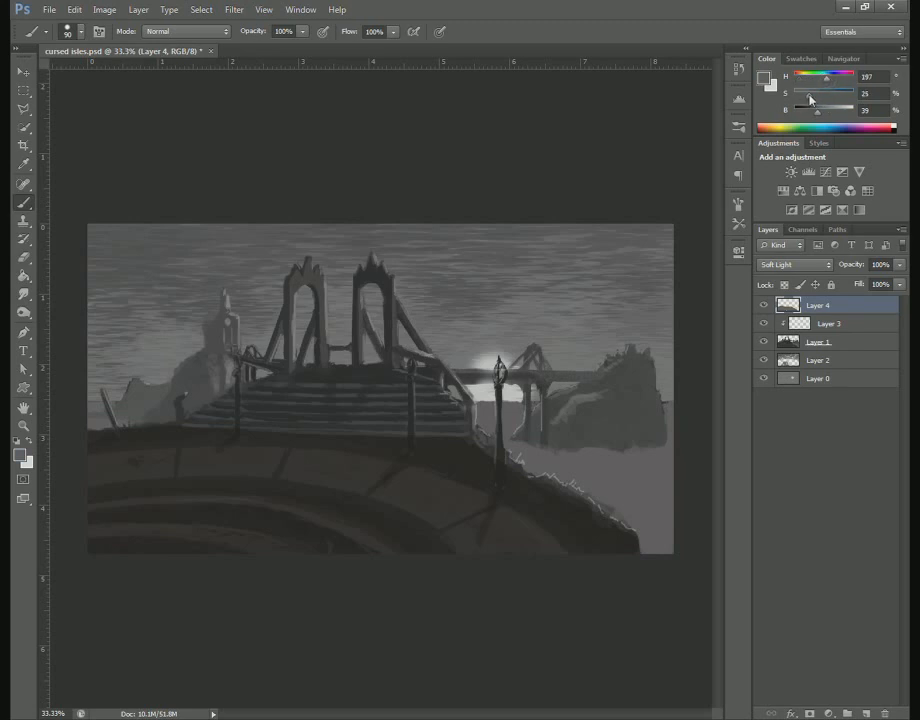
Tint the water on both sides blue with hue 197°, saturation 24%, brightness 39%, reducing the brush to 30 px near the edges
mouse_move(655, 467)
mouse_down()
mouse_move(663, 550)
mouse_move(671, 523)
mouse_move(653, 482)
mouse_move(641, 506)
mouse_move(650, 552)
mouse_move(643, 523)
mouse_move(618, 500)
mouse_move(612, 473)
mouse_move(627, 465)
mouse_move(571, 460)
mouse_move(615, 486)
mouse_move(600, 496)
mouse_move(551, 462)
mouse_move(572, 464)
mouse_move(522, 452)
mouse_move(646, 441)
mouse_move(473, 462)
mouse_move(489, 447)
mouse_move(518, 426)
mouse_up()
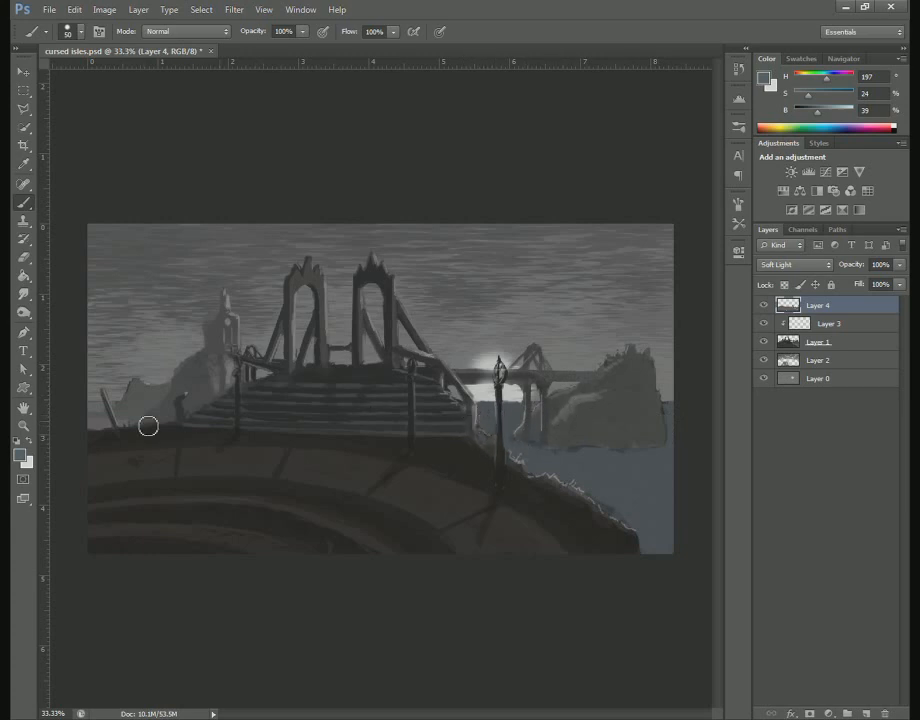
key(bracketleft)
key(bracketleft)
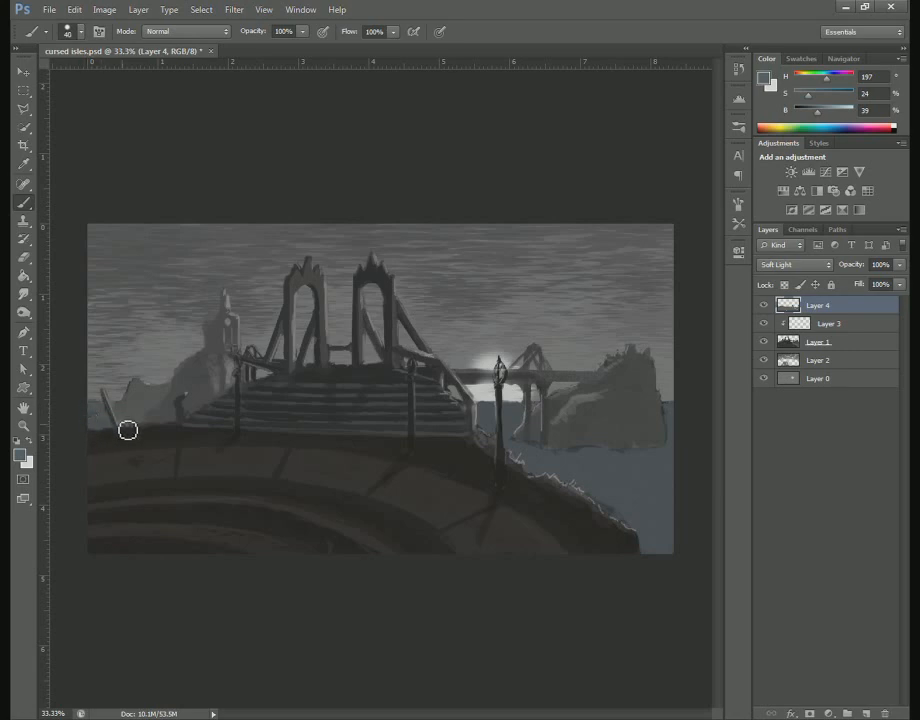
key(bracketleft)
Paint both rocky islands with a 70 px brush in muted brown of hue 43°, saturation 11%, brightness 39%
click(803, 80)
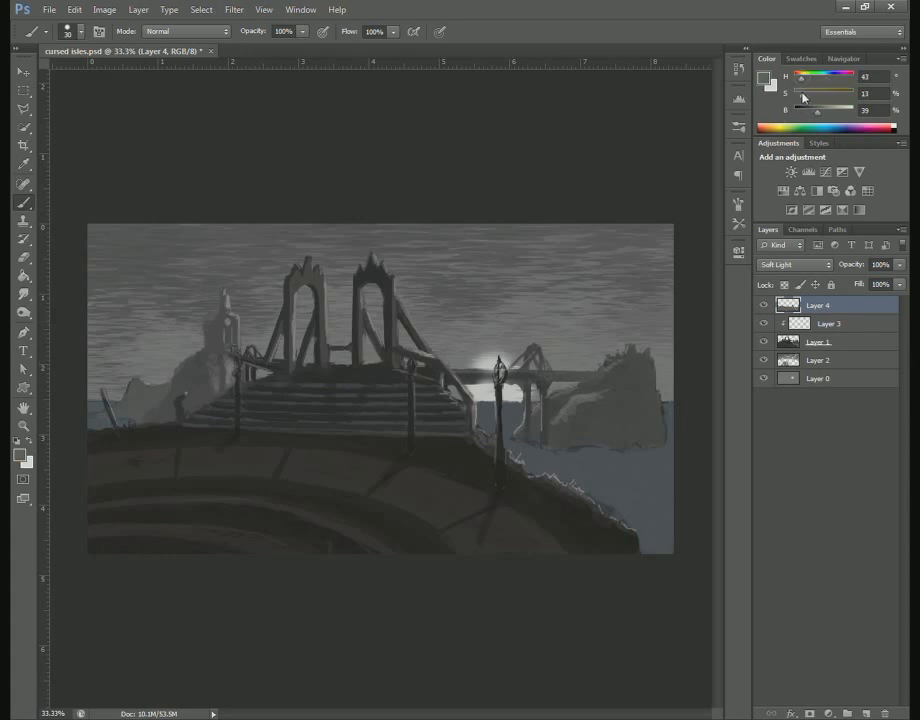
key(bracketright)
key(bracketright)
key(bracketright)
key(bracketright)
mouse_move(631, 401)
mouse_down()
mouse_move(658, 435)
mouse_move(650, 441)
mouse_move(653, 432)
mouse_move(647, 440)
mouse_move(632, 429)
mouse_move(619, 441)
mouse_move(634, 434)
mouse_move(592, 428)
mouse_move(606, 400)
mouse_move(569, 407)
mouse_move(621, 383)
mouse_move(622, 370)
mouse_move(642, 381)
mouse_move(648, 374)
mouse_move(647, 388)
mouse_move(621, 394)
mouse_move(595, 437)
mouse_move(616, 437)
mouse_move(609, 445)
mouse_move(562, 436)
mouse_move(564, 412)
mouse_move(562, 442)
mouse_move(531, 431)
mouse_up()
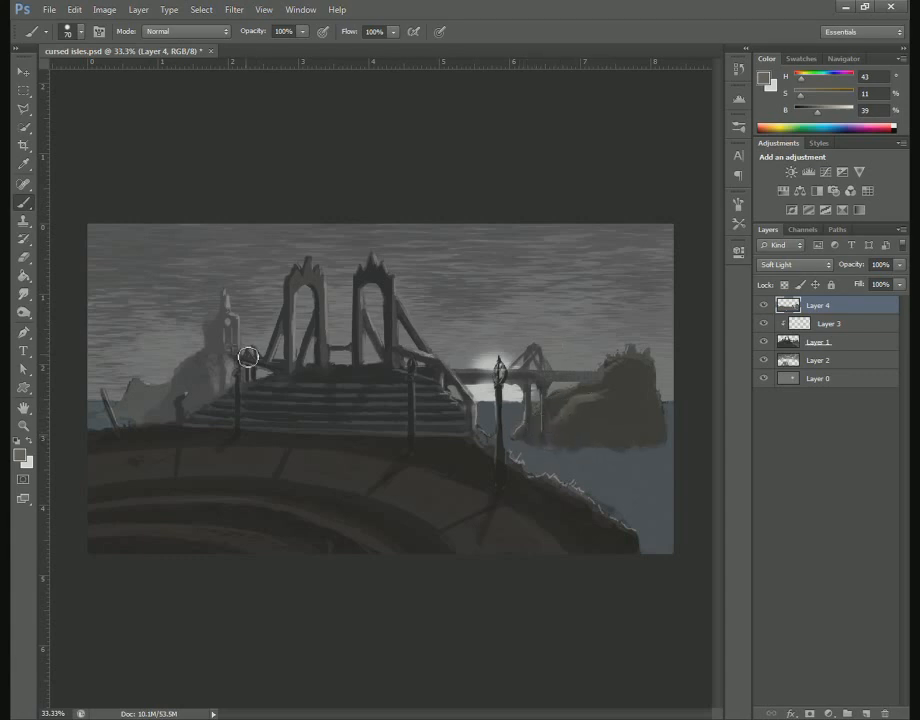
mouse_move(146, 418)
mouse_down()
mouse_move(156, 392)
mouse_move(138, 388)
mouse_move(121, 416)
mouse_move(99, 419)
mouse_move(175, 398)
mouse_move(166, 399)
mouse_move(203, 372)
mouse_move(193, 382)
mouse_move(198, 408)
mouse_move(228, 376)
mouse_up()
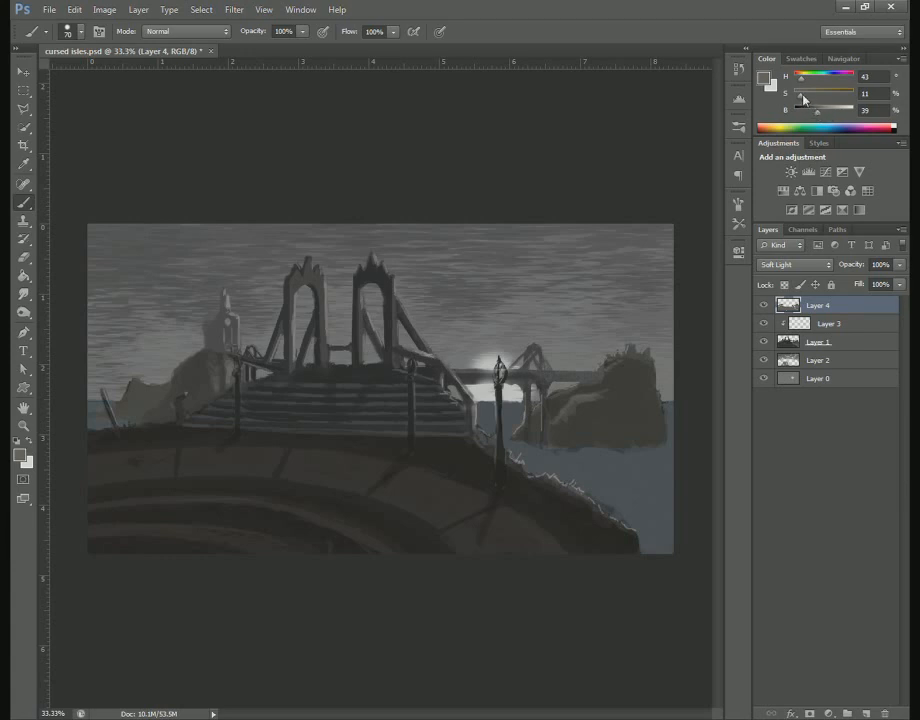
Repaint both rocky islands in a greyer brown with the colour's saturation lowered to 5%
click(799, 99)
mouse_move(650, 416)
mouse_down()
mouse_move(633, 383)
mouse_move(609, 405)
mouse_move(619, 395)
mouse_move(638, 442)
mouse_up()
mouse_move(219, 375)
mouse_down()
mouse_move(145, 412)
mouse_move(158, 405)
mouse_move(137, 395)
mouse_move(92, 421)
mouse_up()
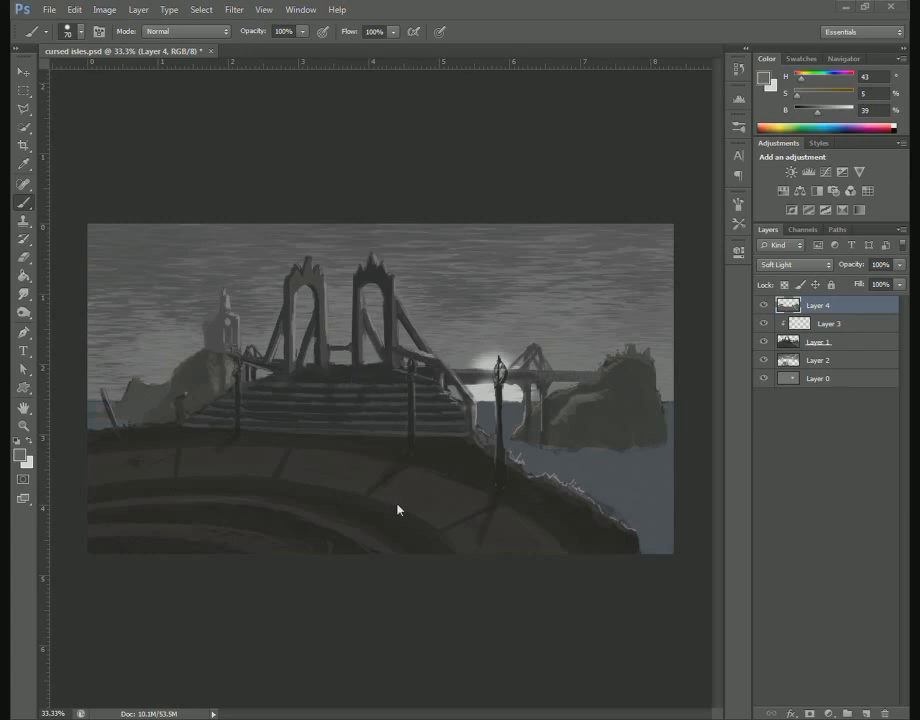
Mix a dark purple foreground colour of hue 270°, saturation 7%, brightness 30%, and enlarge the brush to 250 px
alt+click(626, 460)
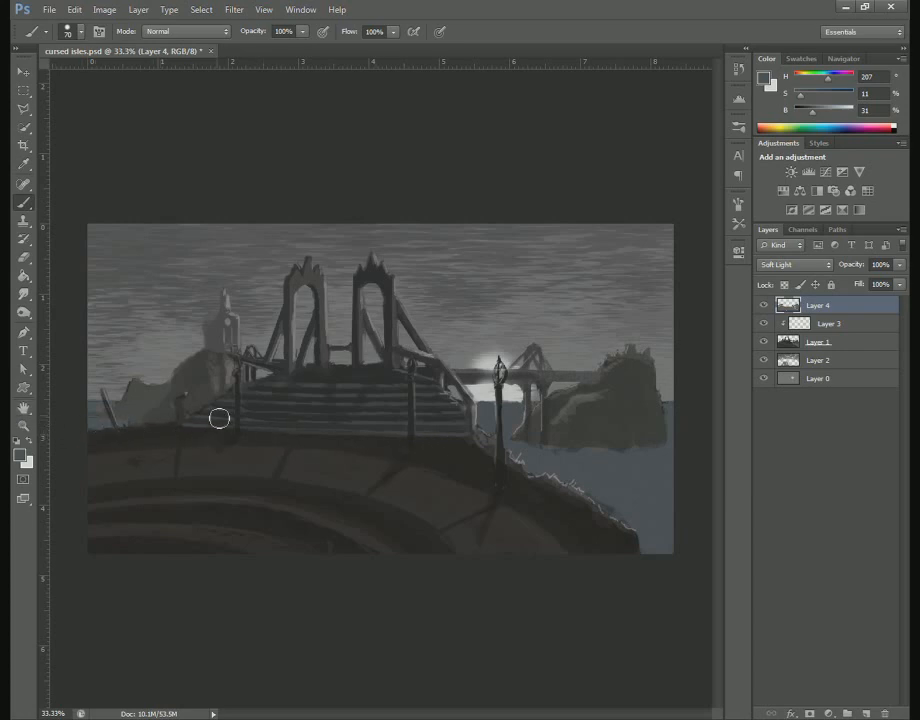
key(bracketleft)
drag(802, 103, 798, 103)
click(841, 82)
drag(841, 82, 839, 81)
click(814, 113)
drag(814, 114, 811, 114)
key(bracketright)
key(bracketright)
key(bracketright)
key(bracketright)
key(bracketright)
key(bracketright)
key(bracketright)
key(bracketright)
key(bracketright)
key(bracketright)
key(bracketright)
Try a purple stroke across the upper-right sky on Layer 4, undo it, and make Layer 0 the active layer
mouse_move(682, 263)
mouse_down()
mouse_move(587, 247)
mouse_move(661, 219)
mouse_move(451, 211)
mouse_move(576, 231)
mouse_move(516, 226)
mouse_move(507, 263)
mouse_up()
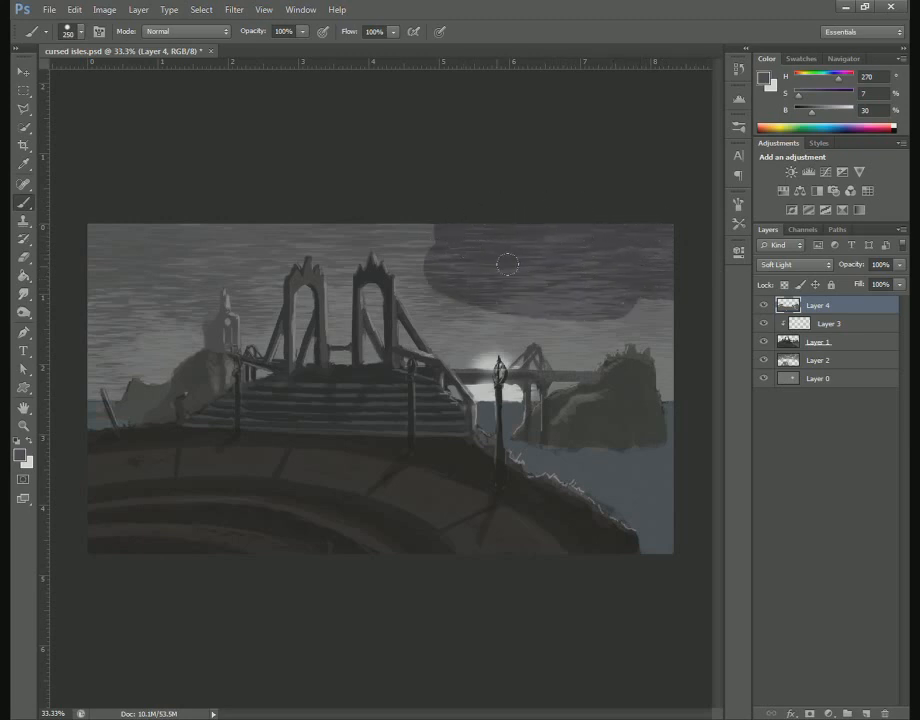
key(ctrl+z)
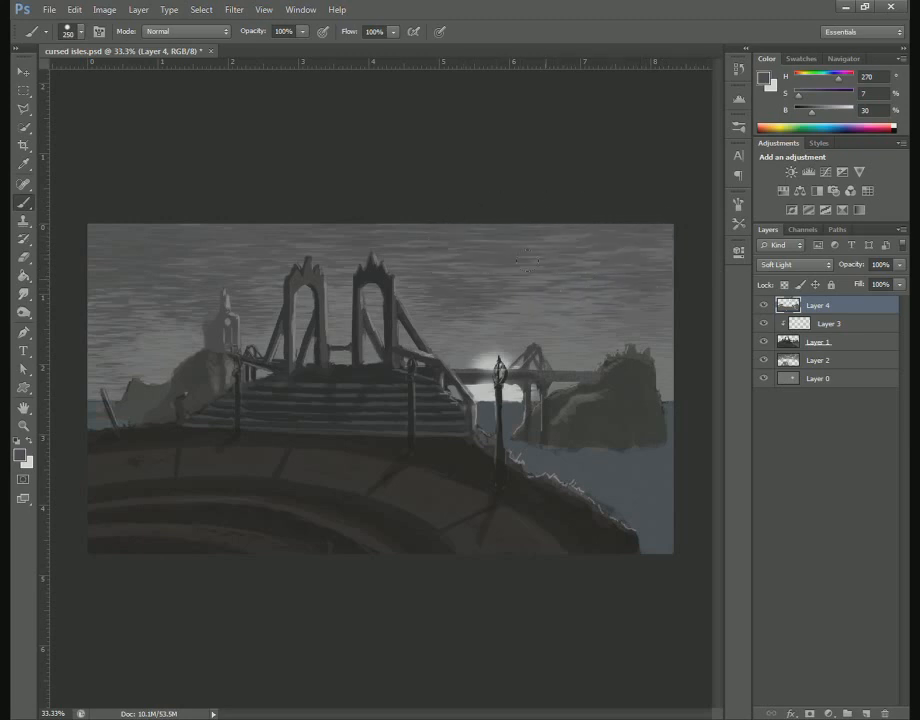
click(806, 376)
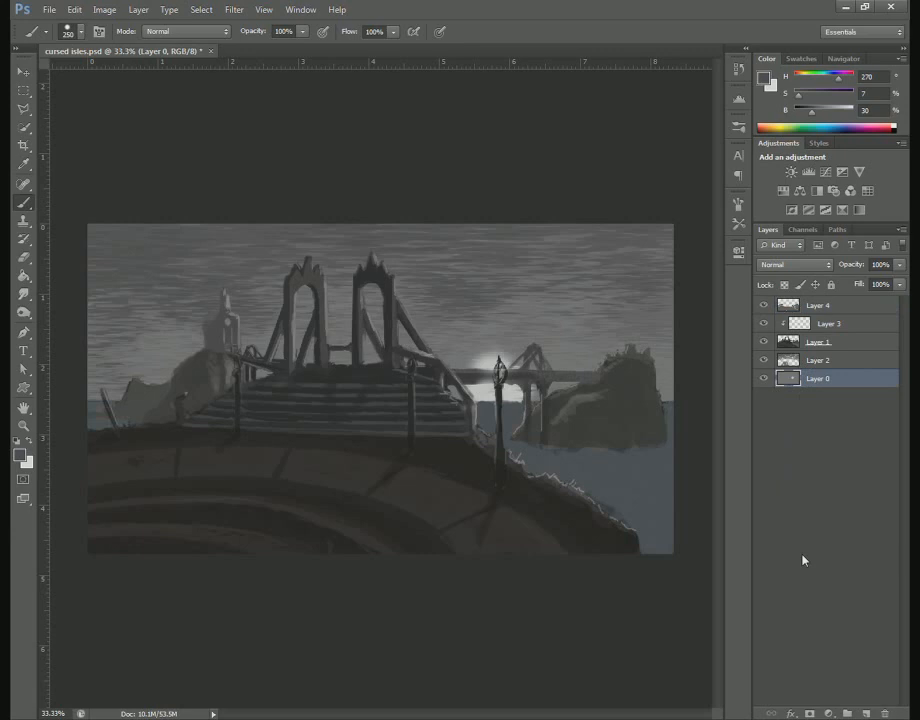
Add a new layer directly above Layer 0 and set its blend mode to Soft Light
click(866, 713)
click(782, 265)
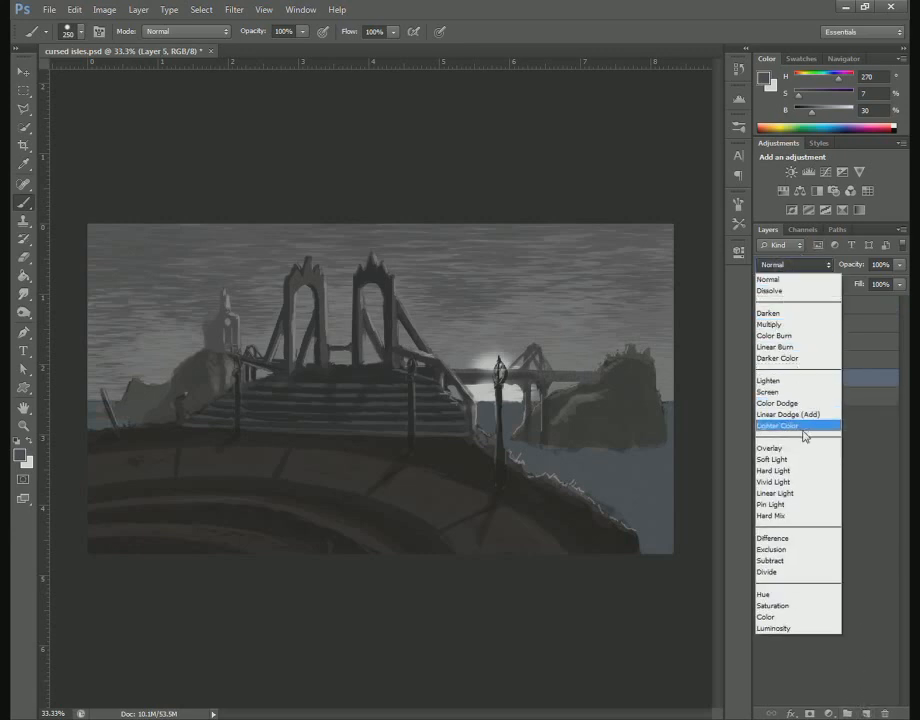
click(785, 462)
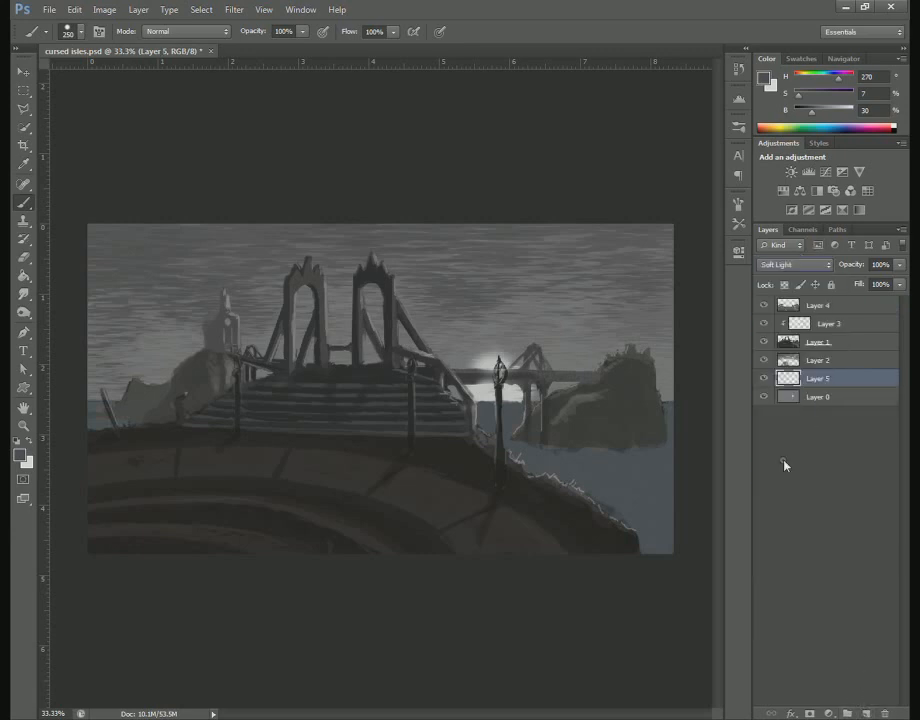
Lower the brush opacity to 64% and choose a large brush tip for the sky
click(302, 31)
drag(300, 47, 278, 49)
right_click(452, 264)
click(540, 479)
key(Return)
Paint dark purple across the upper sky with a 600 px brush, raising the brush opacity to 77%
key(bracketleft)
key(bracketleft)
key(bracketleft)
key(bracketleft)
click(302, 32)
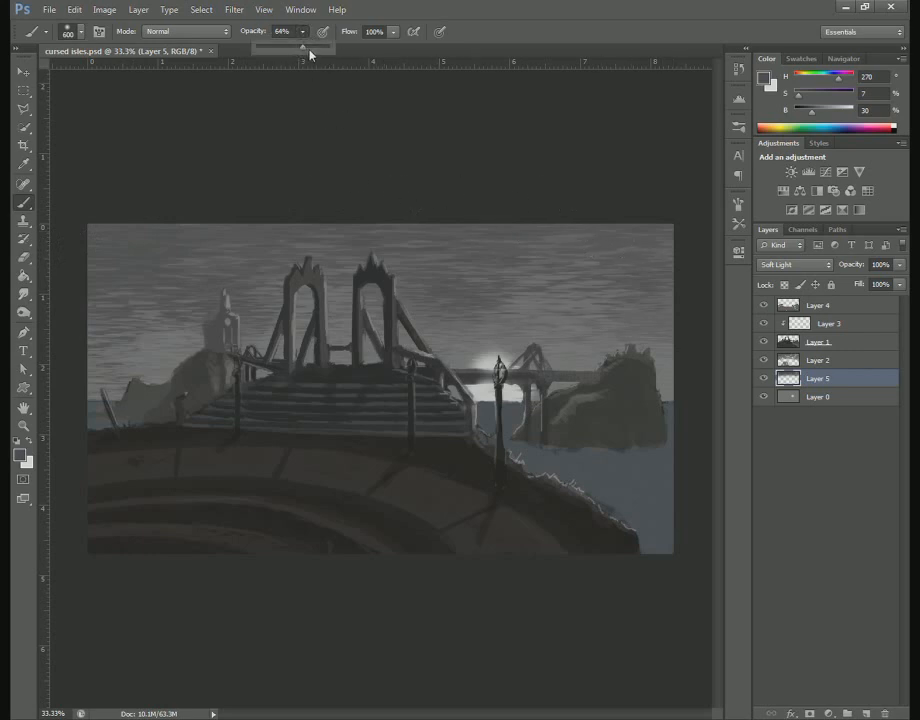
click(613, 232)
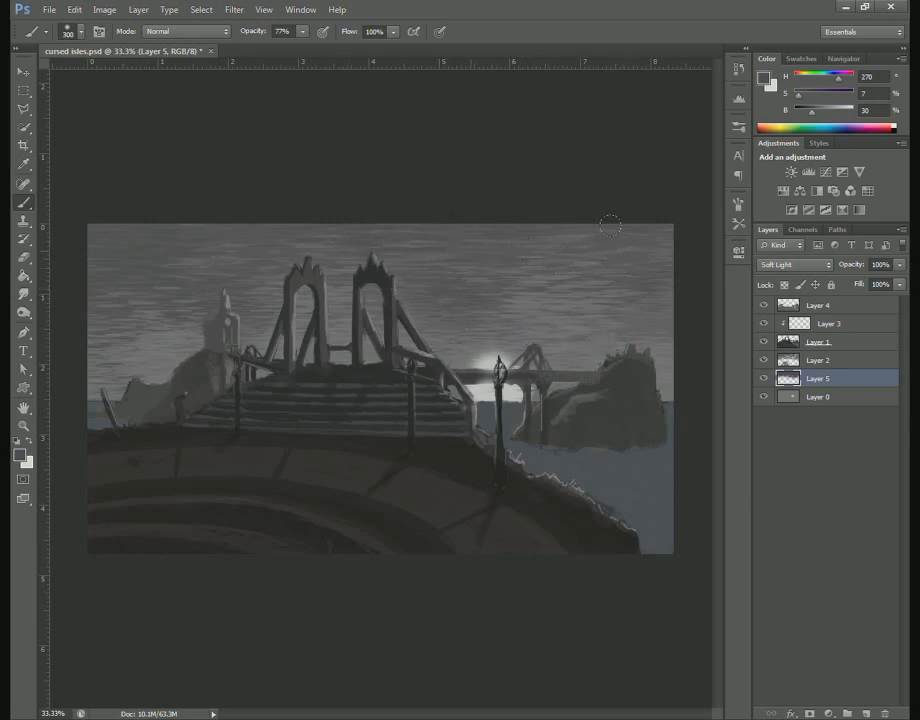
Raise the purple's saturation to 14%, set Layer 5's blend mode to Normal and paint over the sky
click(799, 96)
drag(798, 99, 802, 99)
click(826, 268)
click(790, 279)
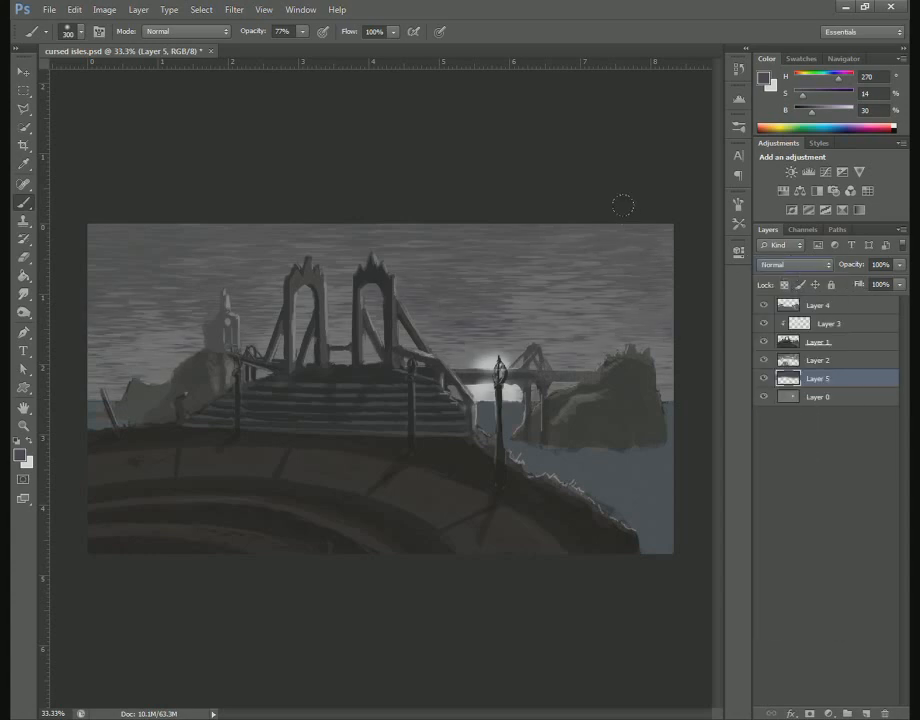
Move Layer 5 above Layer 2 and set its blend mode to Soft Light
drag(822, 372, 823, 359)
click(810, 265)
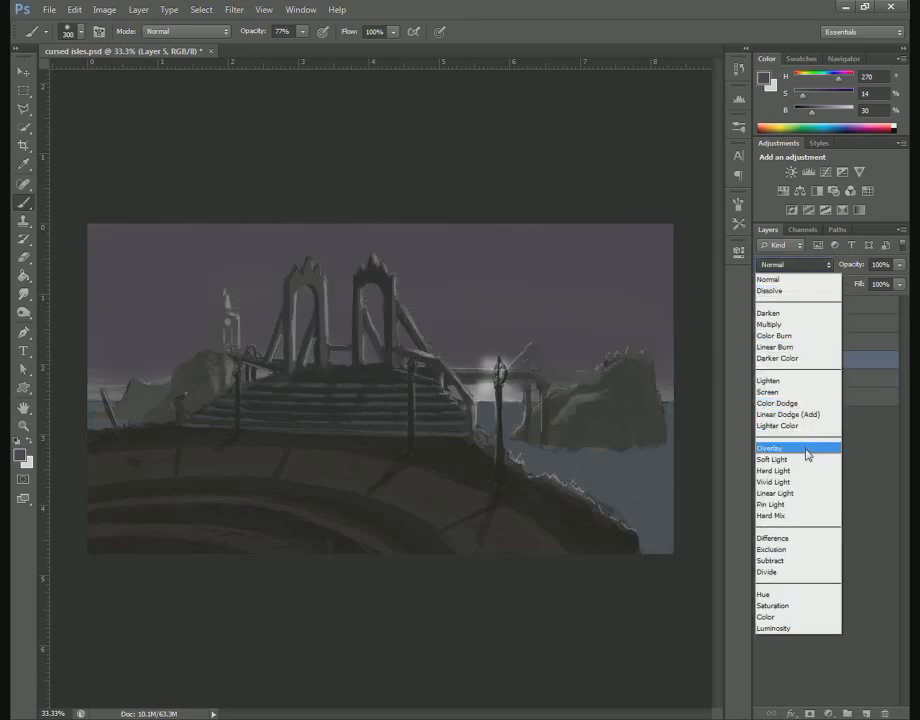
click(807, 459)
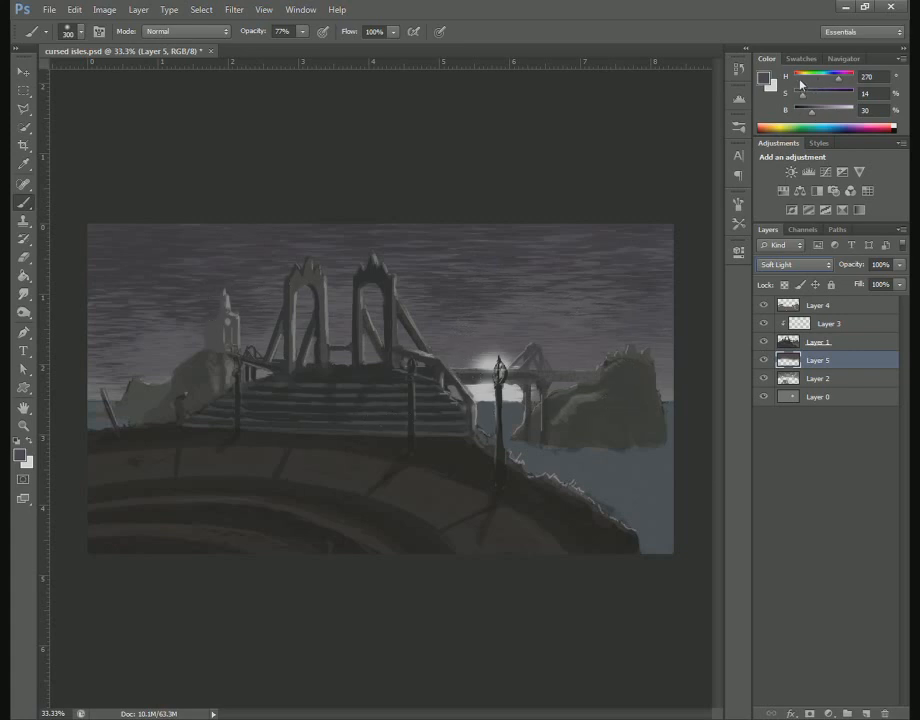
Mix a muted yellow-brown of hue 47°, saturation 36%, brightness 42% and paint it along the horizon
click(802, 81)
mouse_move(812, 112)
mouse_down()
mouse_move(826, 117)
mouse_move(815, 97)
mouse_up()
click(819, 97)
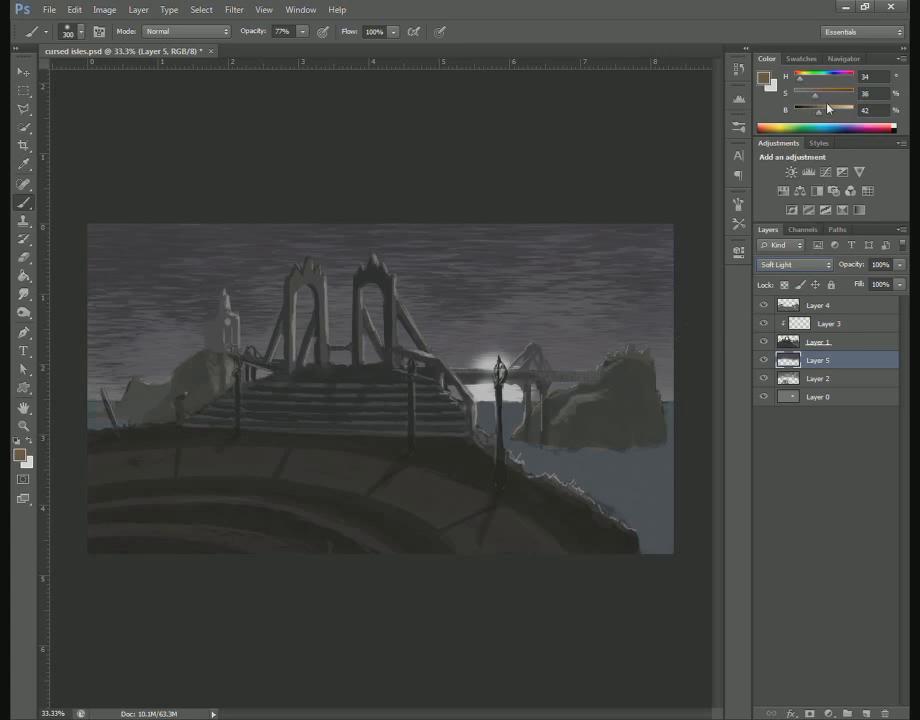
click(801, 79)
click(803, 80)
key(shift)
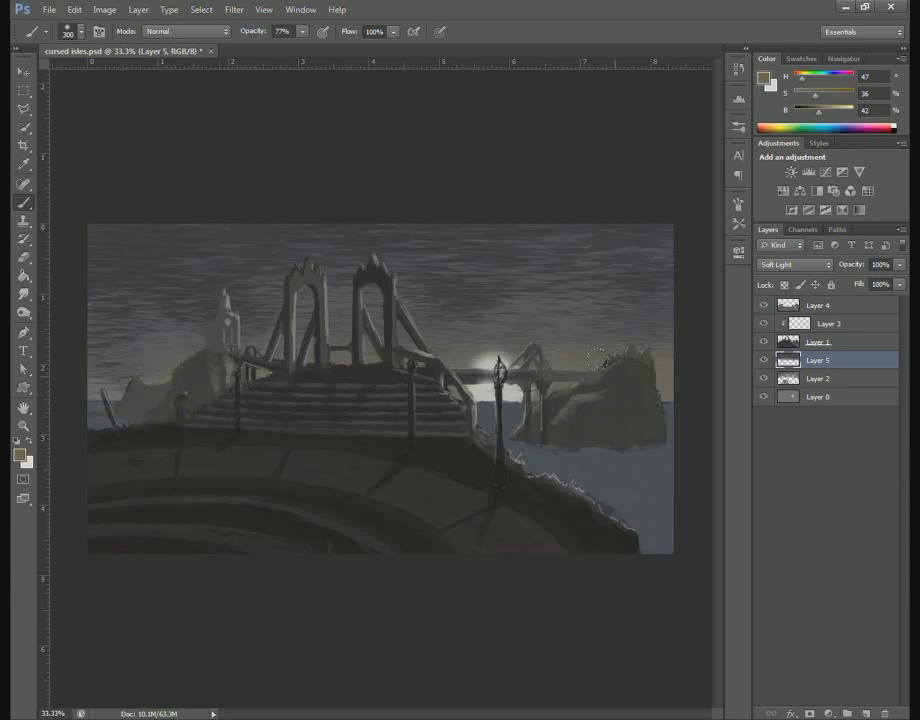
Set the brush mode to Color Dodge and paint a golden glow around the sun and horizon, enlarging the brush to 700 px
click(150, 31)
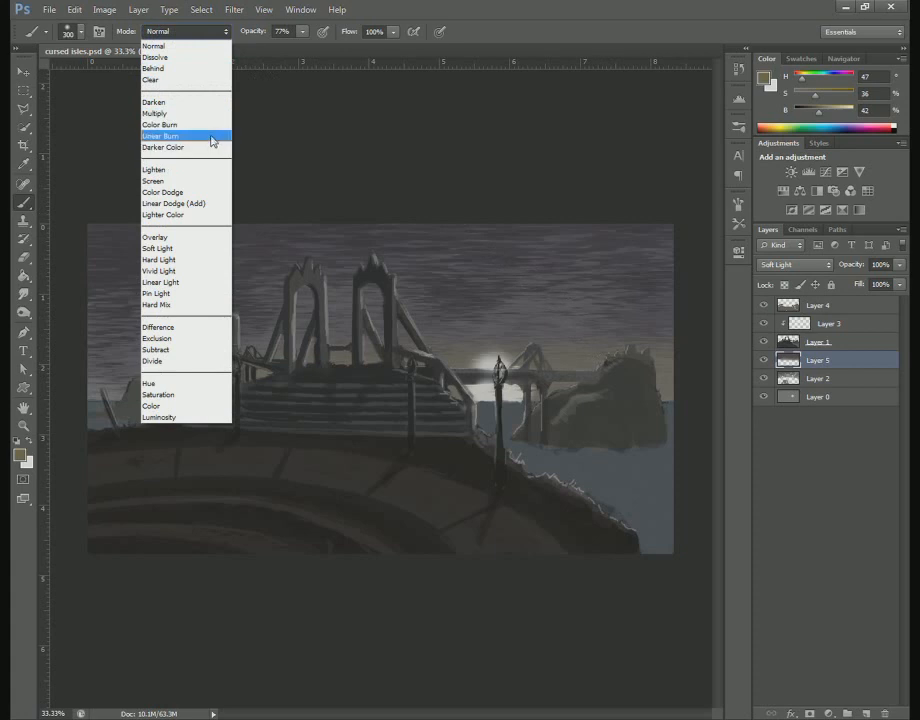
click(190, 192)
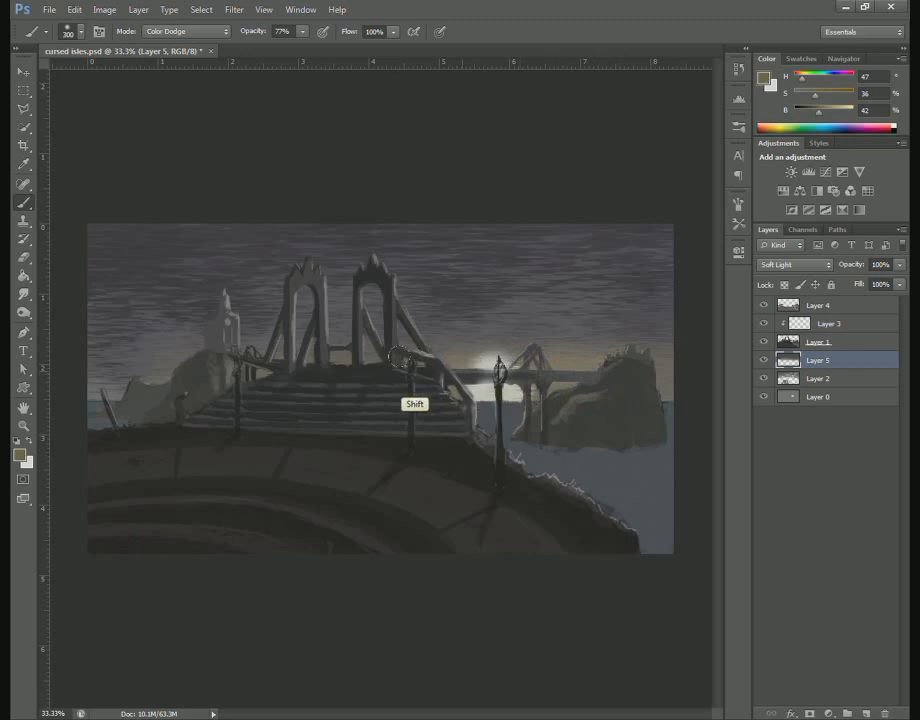
key(bracketright)
key(bracketright)
key(bracketright)
key(bracketright)
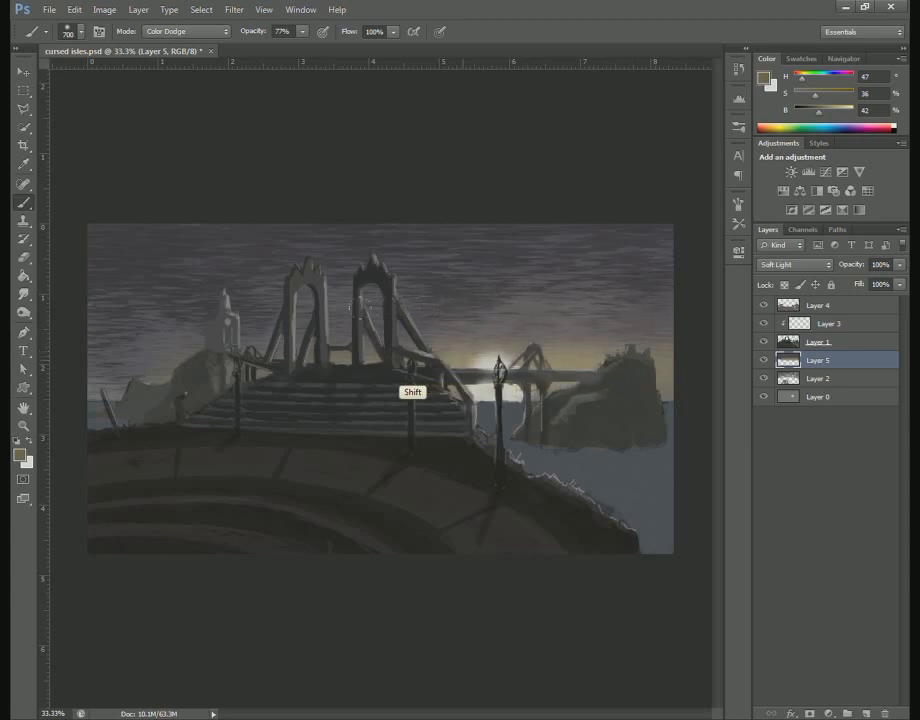
click(477, 318)
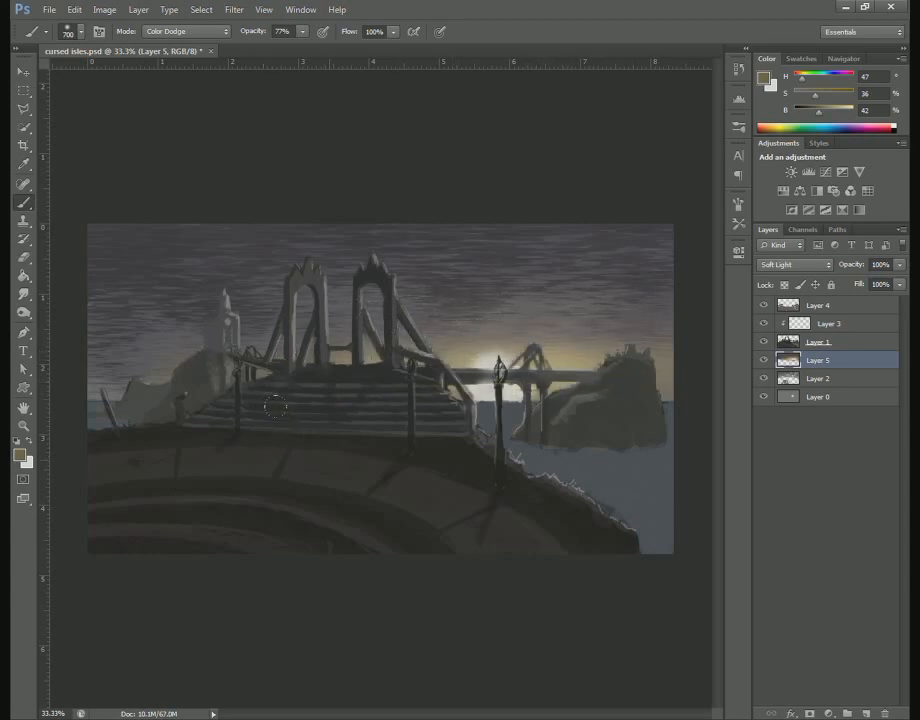
click(476, 335)
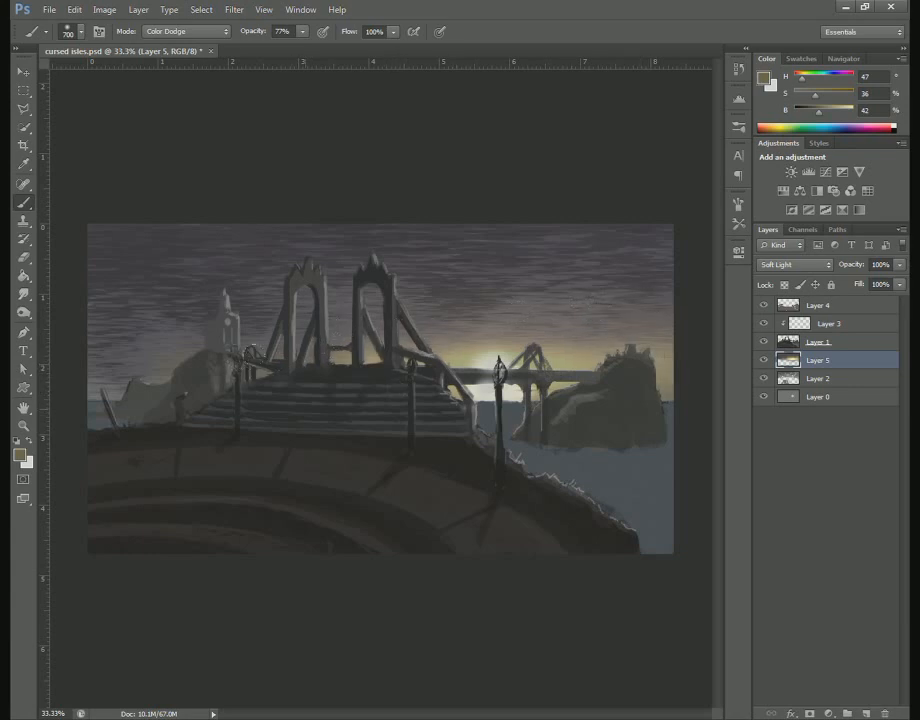
mouse_move(216, 367)
mouse_down()
mouse_move(176, 384)
mouse_move(78, 379)
mouse_up()
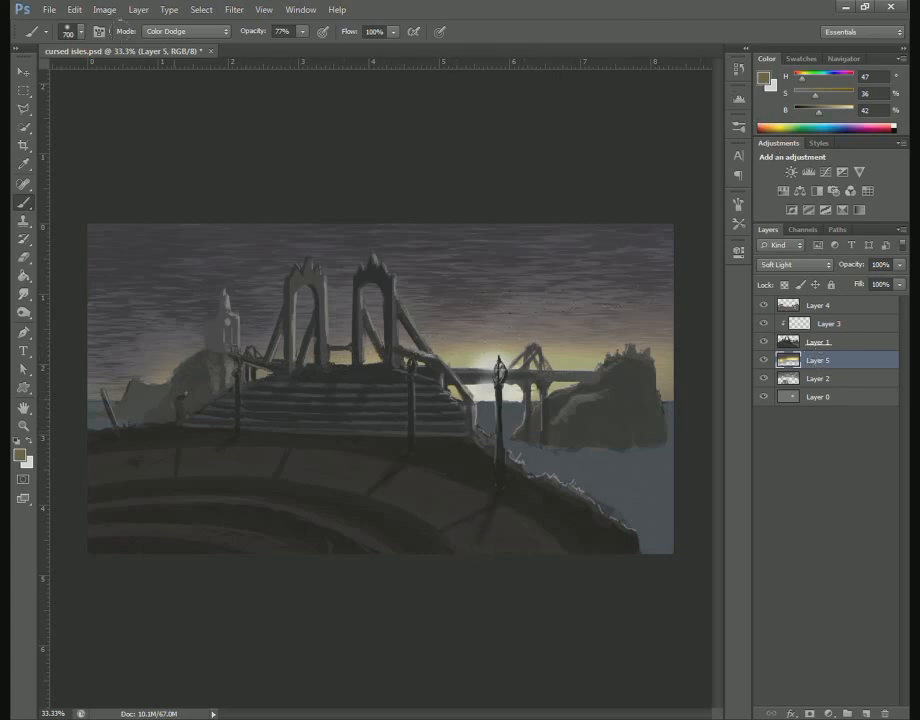
Return the brush mode to Normal and paint the top of the sky in dark purple of hue 274°, saturation 36%, brightness 24%
click(180, 32)
click(172, 48)
mouse_move(801, 79)
mouse_down()
mouse_move(838, 79)
mouse_move(811, 108)
mouse_up()
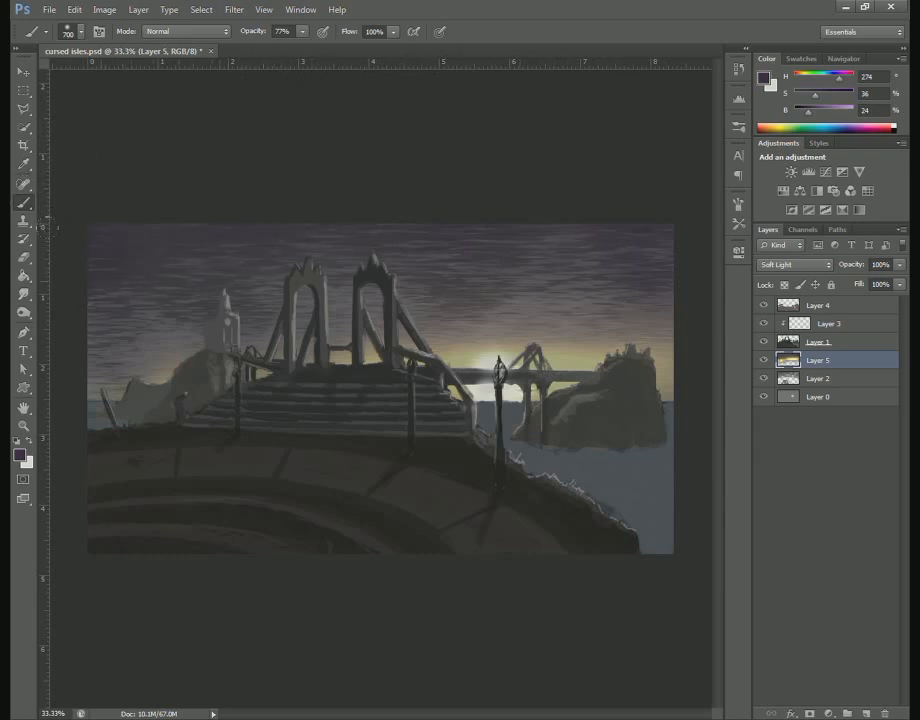
Deepen the purple over the upper sky at 34% brush opacity with the brush enlarged to 1100 px
drag(303, 31, 268, 56)
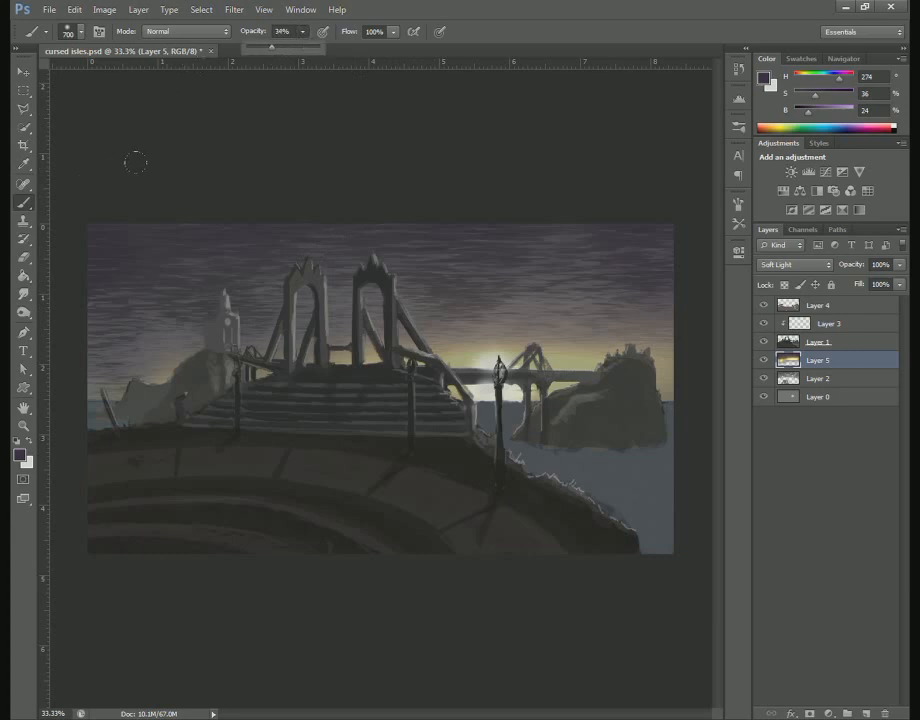
key(bracketright)
key(bracketright)
key(bracketright)
key(bracketright)
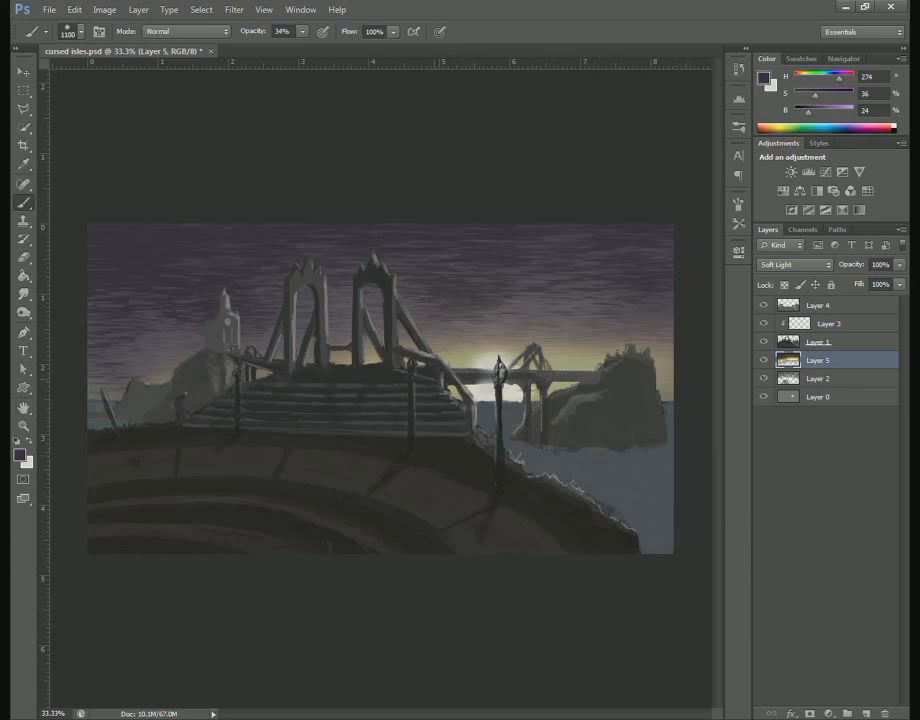
Darken the upper sky with the purple in Multiply brush mode, varying the brush size and ending at 600 px
key(bracketleft)
key(bracketleft)
key(bracketleft)
key(bracketleft)
click(172, 31)
click(128, 113)
key(bracketright)
key(bracketright)
key(bracketright)
key(bracketright)
key(bracketright)
key(bracketright)
key(bracketright)
key(bracketleft)
key(bracketleft)
key(bracketleft)
key(bracketleft)
key(bracketleft)
key(bracketleft)
key(bracketleft)
key(bracketleft)
key(bracketleft)
key(bracketleft)
key(bracketleft)
key(bracketleft)
key(bracketleft)
key(bracketleft)
key(bracketleft)
click(507, 464)
key(bracketright)
key(bracketright)
key(bracketright)
key(bracketright)
key(bracketright)
key(bracketright)
key(bracketright)
key(bracketright)
key(bracketright)
key(bracketright)
key(bracketright)
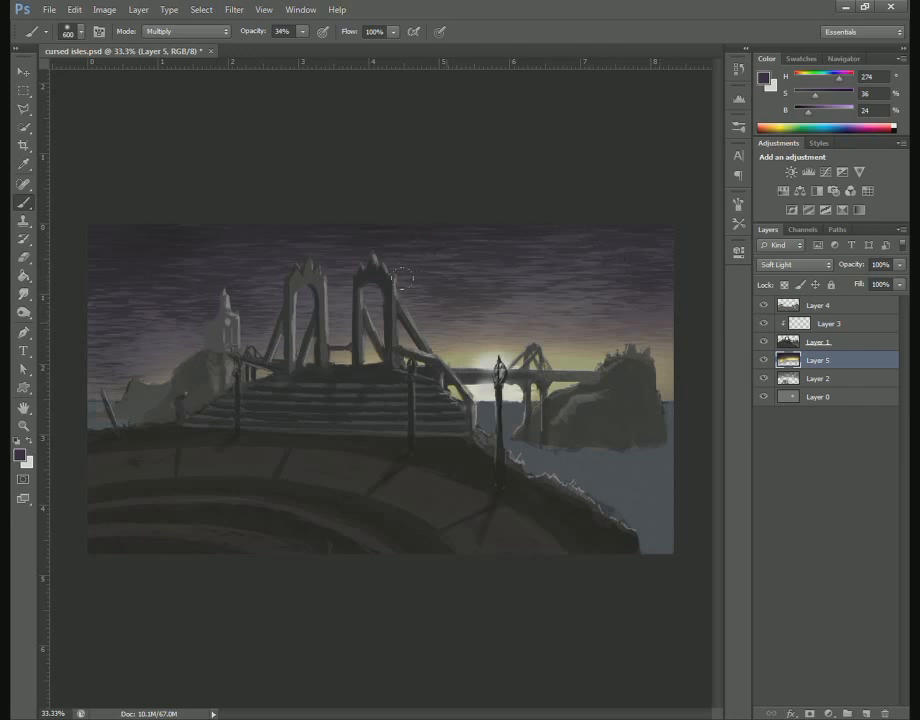
Return the brush mode to Normal and mix a lighter purple of saturation 18% and brightness 46% for a 600 px brush
key(bracketleft)
click(184, 32)
click(176, 47)
mouse_move(816, 99)
mouse_down()
mouse_move(805, 99)
mouse_move(822, 118)
mouse_up()
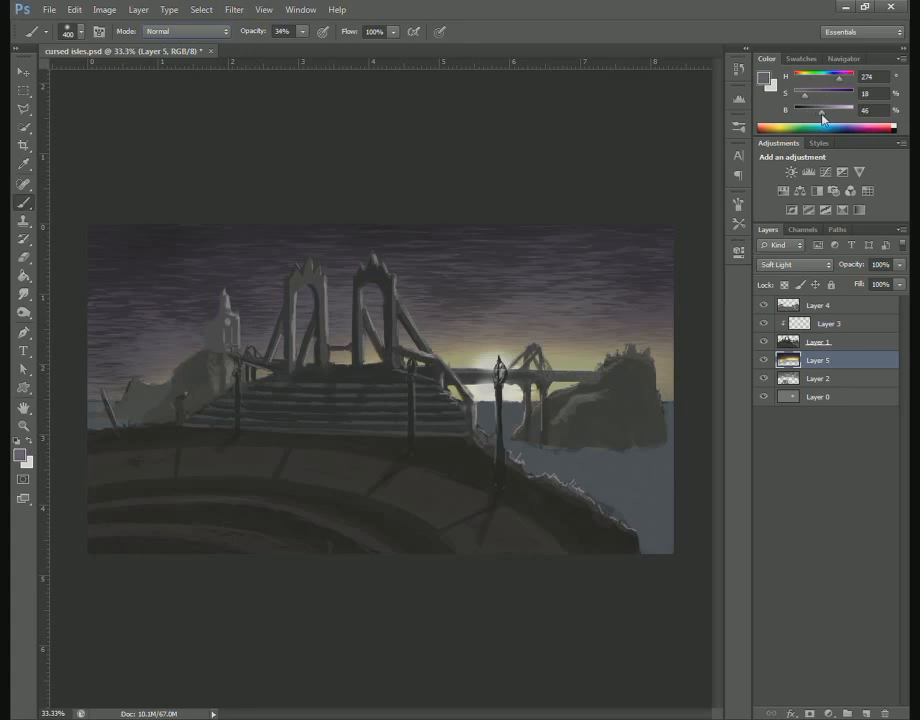
key(bracketright)
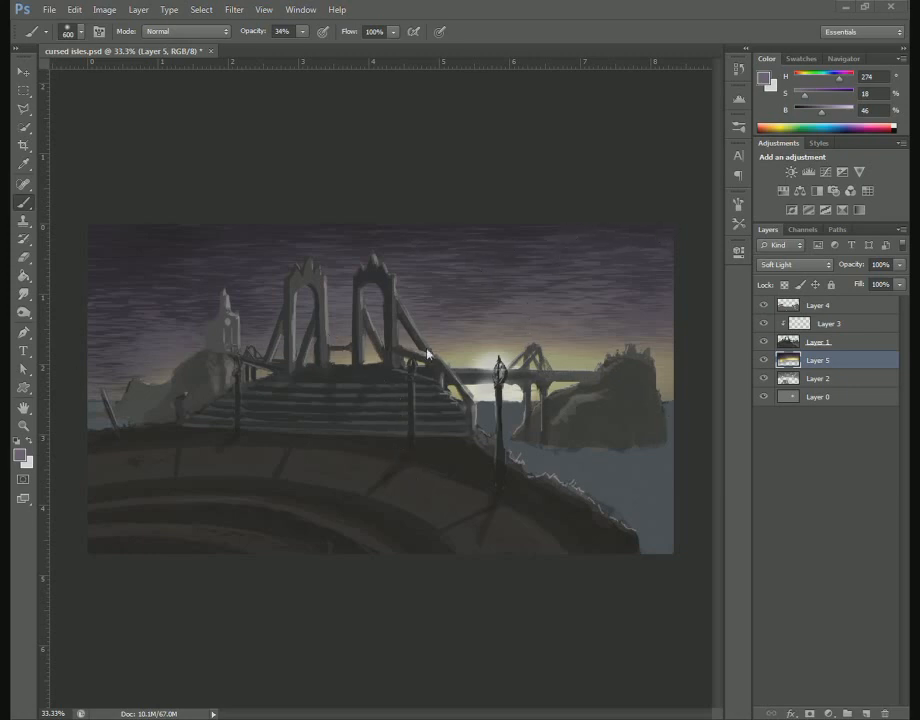
Change the colour's hue to 39° and reduce the brush to 30 px
click(802, 77)
drag(802, 80, 800, 80)
key(bracketleft)
key(bracketleft)
key(bracketleft)
key(bracketleft)
key(bracketleft)
key(bracketleft)
key(bracketleft)
key(bracketleft)
key(bracketleft)
key(bracketleft)
key(bracketleft)
key(bracketleft)
key(bracketleft)
key(bracketleft)
key(bracketleft)
key(bracketleft)
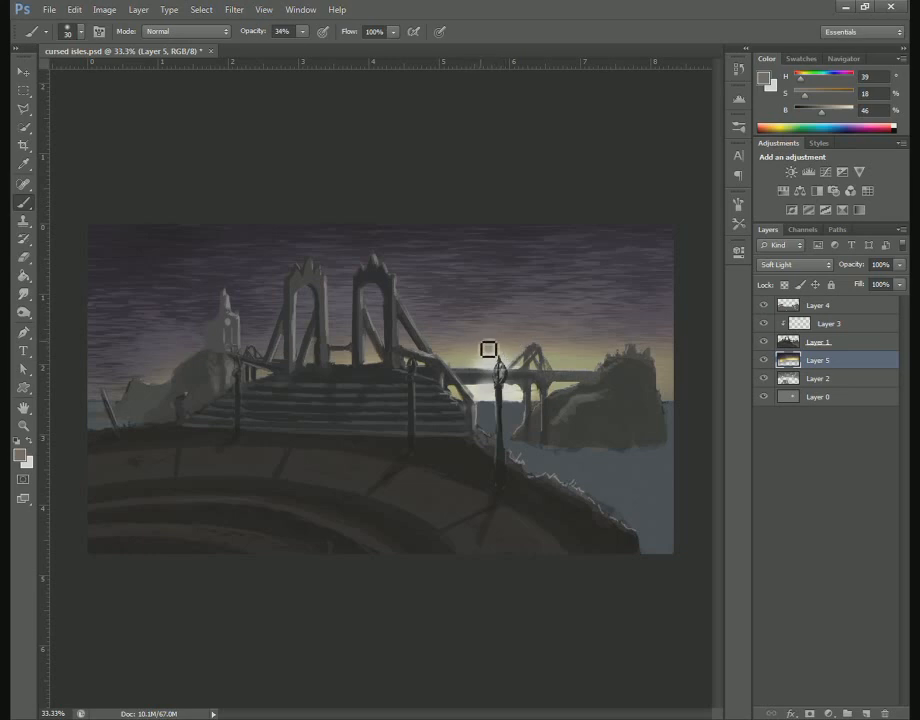
Paint small highlights in the sky just above the sun in Color Dodge brush mode, reducing the brush to 10 px
click(203, 32)
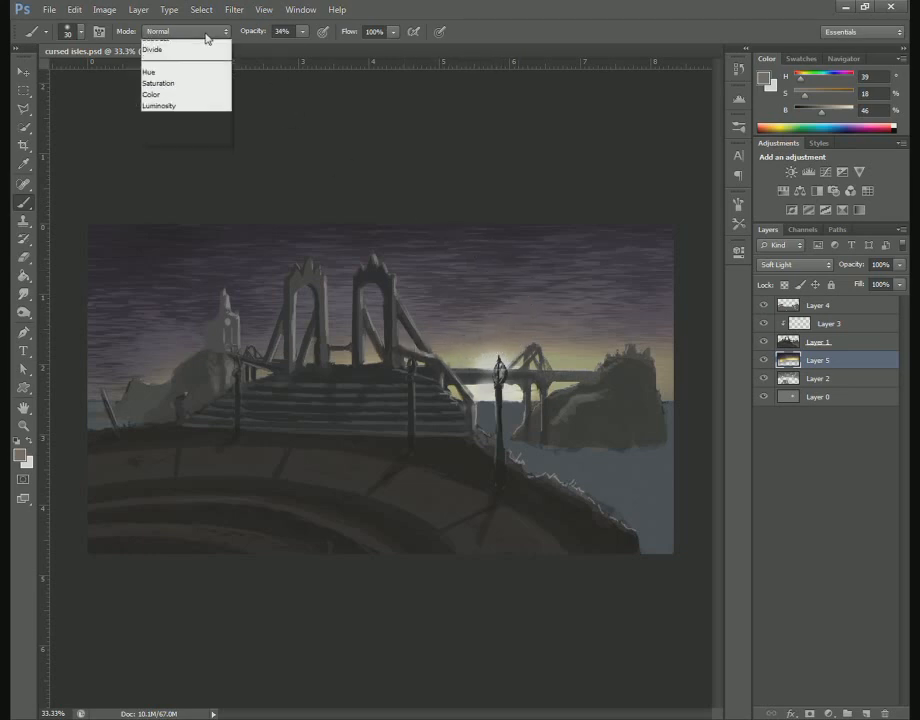
click(160, 192)
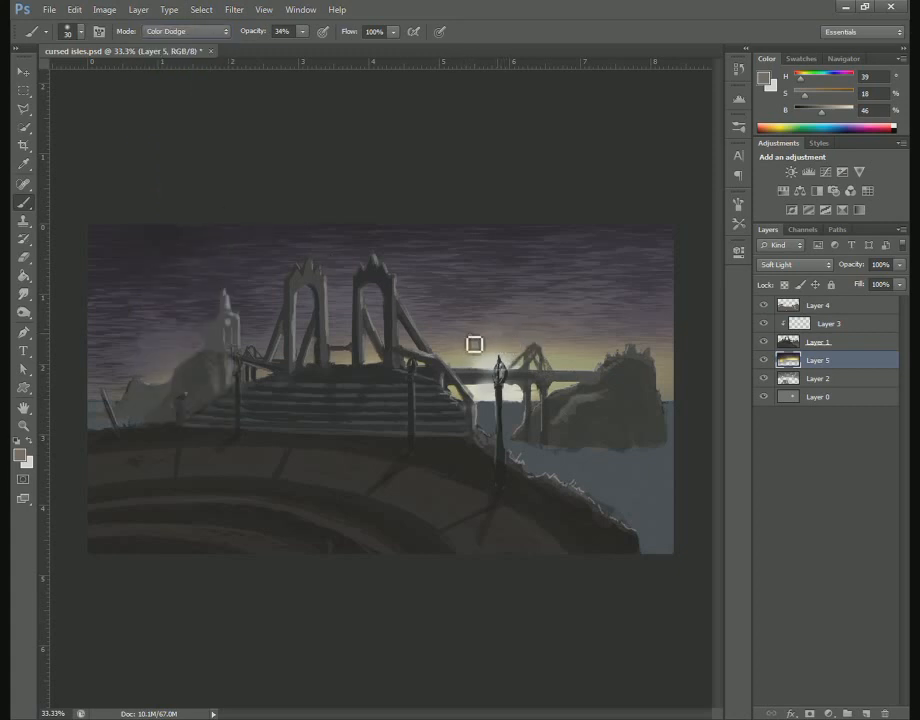
key(bracketleft)
key(bracketleft)
key(bracketleft)
key(bracketleft)
drag(507, 345, 514, 333)
On Layer 4, set the colour's hue to 253° and paint over the distant tower on the left island with an enlarged brush
click(812, 306)
drag(820, 76, 836, 78)
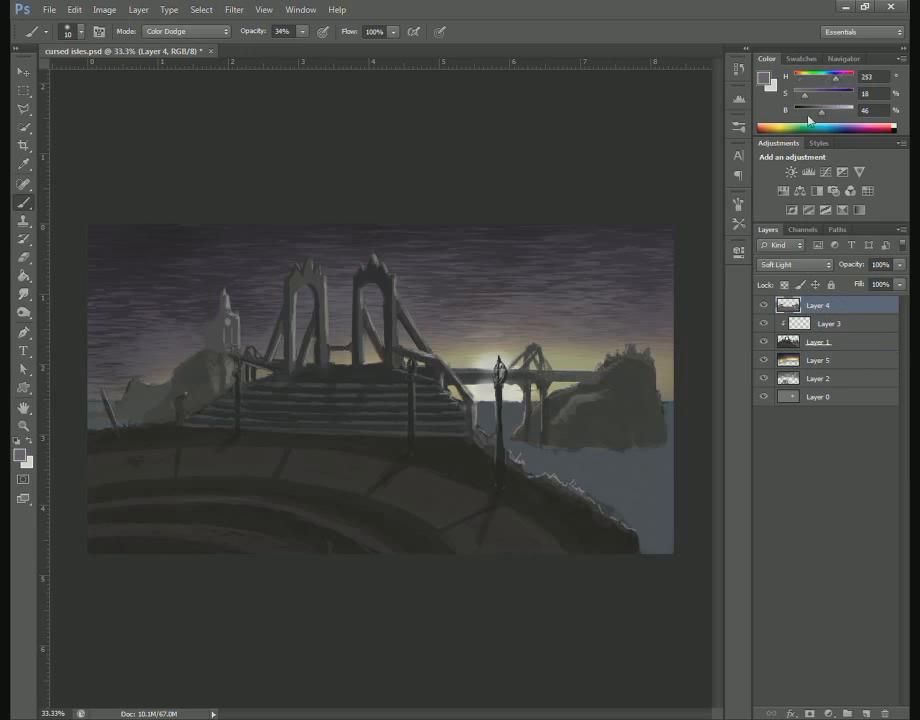
key(bracketright)
key(bracketright)
key(bracketright)
key(bracketright)
key(bracketright)
key(bracketright)
key(bracketright)
key(bracketright)
key(bracketright)
key(bracketright)
key(bracketright)
key(bracketright)
key(bracketright)
drag(212, 347, 218, 323)
Lower the colour's brightness to 27%, set the brush mode to Normal and paint over the distant tower with a smaller brush
key(bracketleft)
key(bracketleft)
key(bracketleft)
key(bracketleft)
drag(822, 112, 808, 116)
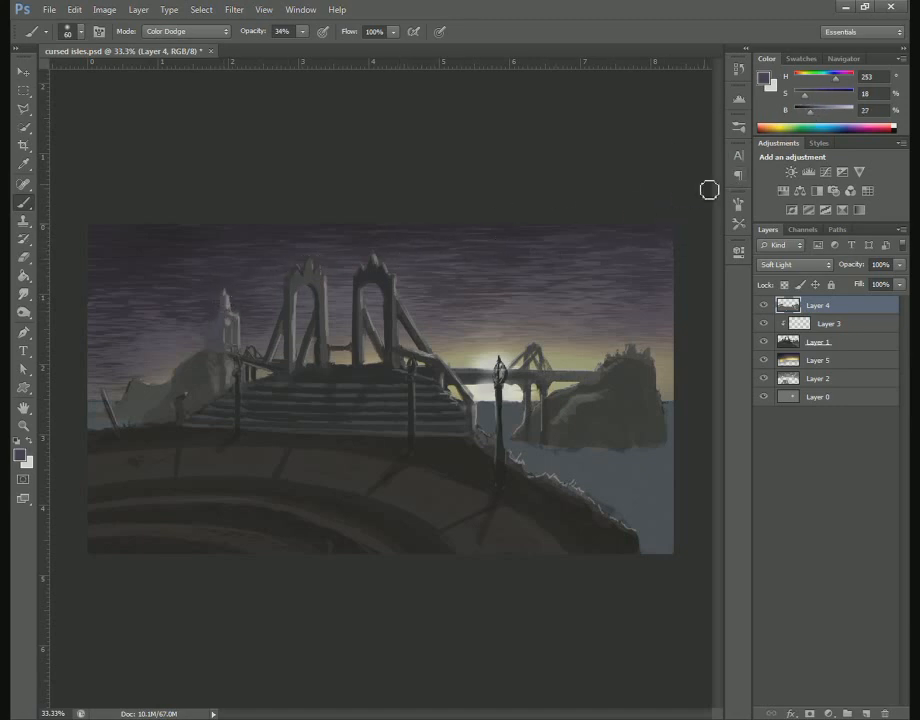
key(bracketleft)
key(bracketleft)
key(bracketright)
key(bracketright)
click(165, 31)
click(178, 48)
drag(229, 318, 228, 320)
Erase tint spilling around the distant tower on Layer 4, switching the eraser to the slanted 70 px tip
key(e)
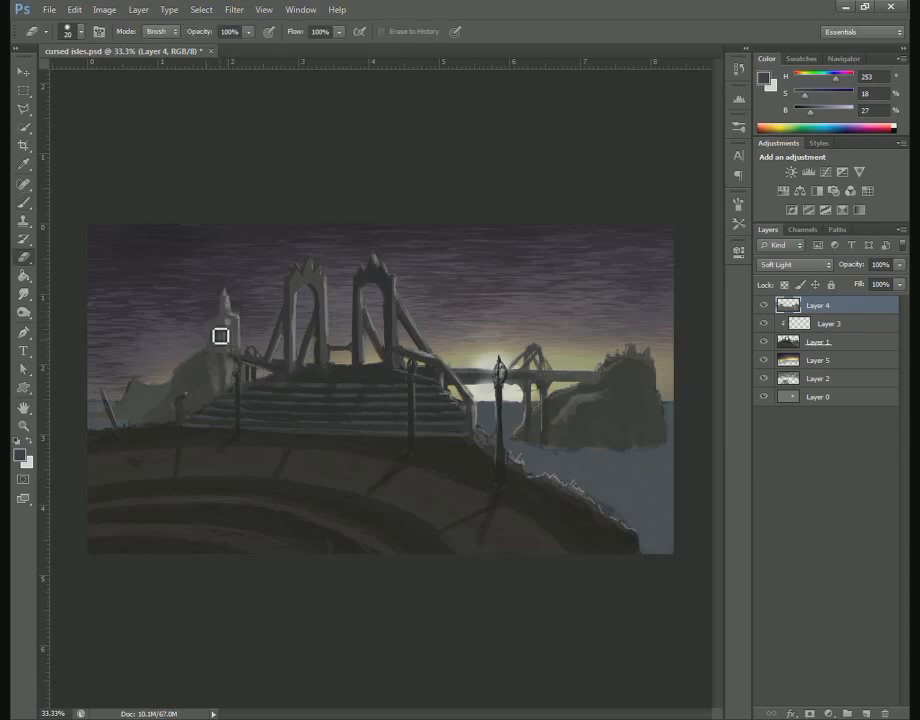
drag(179, 335, 197, 373)
right_click(197, 373)
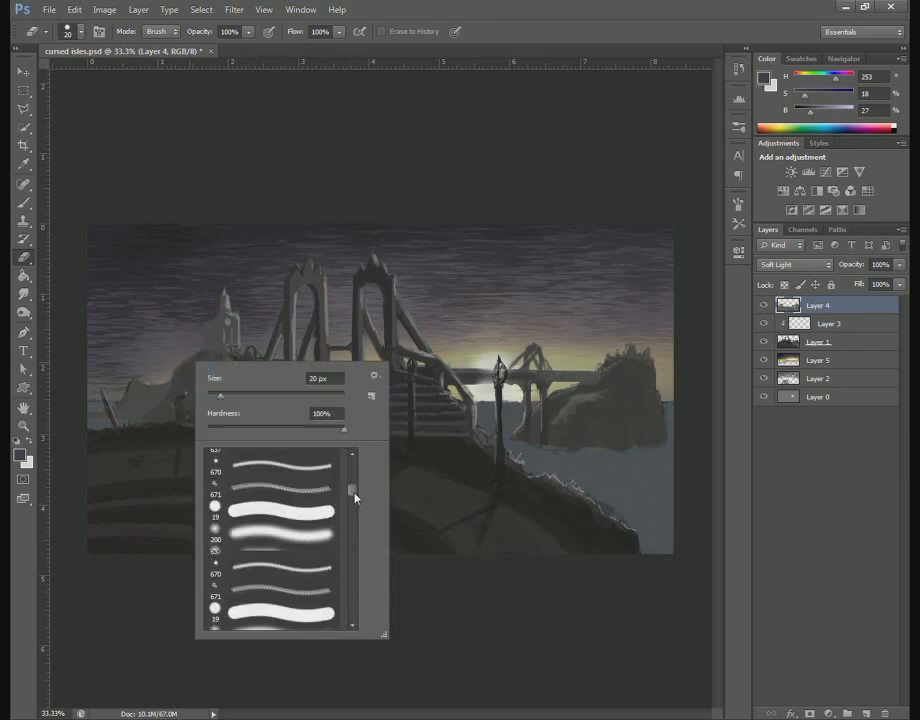
scroll(354, 497, up, 5)
scroll(356, 492, up, 5)
scroll(357, 486, up, 3)
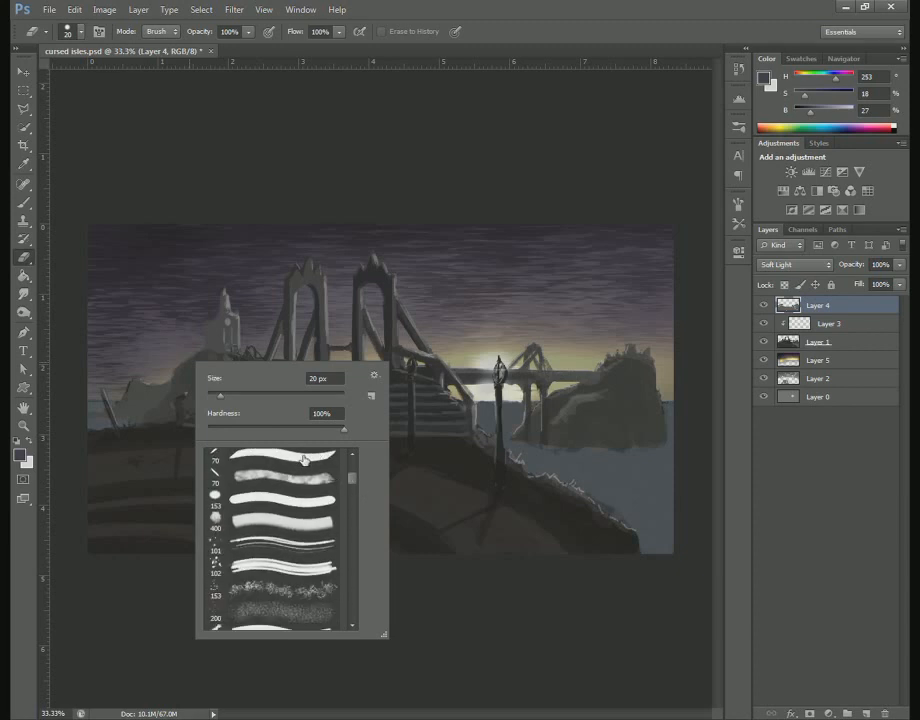
scroll(354, 458, up, 2)
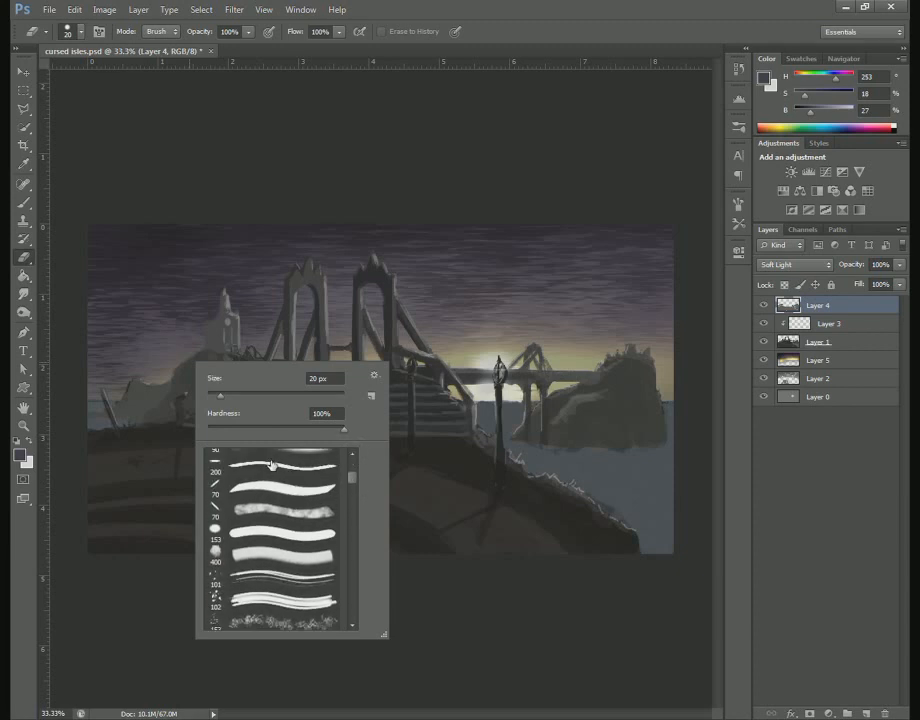
click(247, 488)
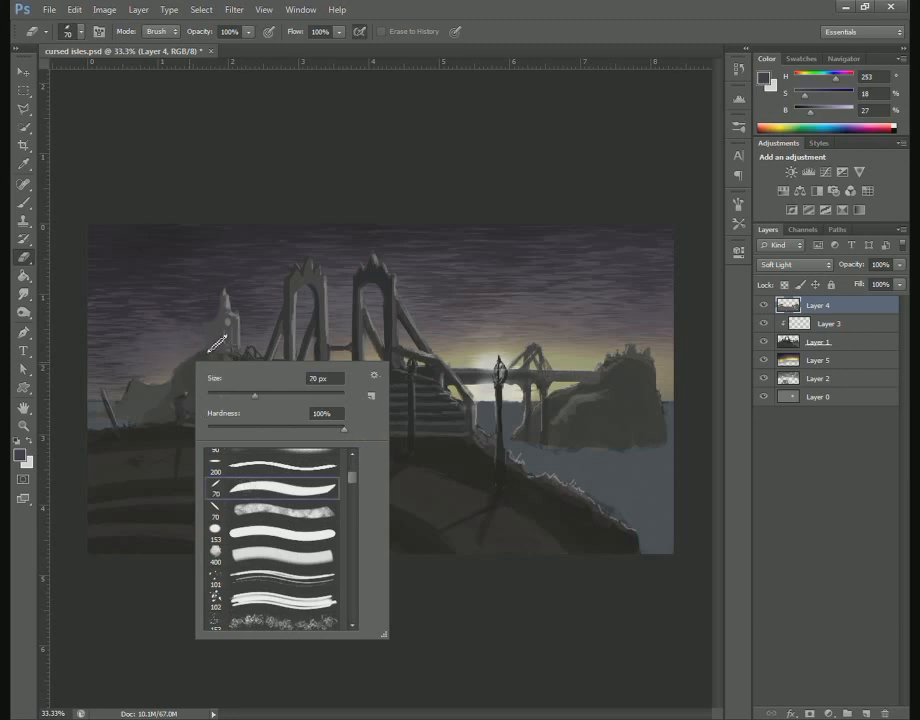
click(220, 305)
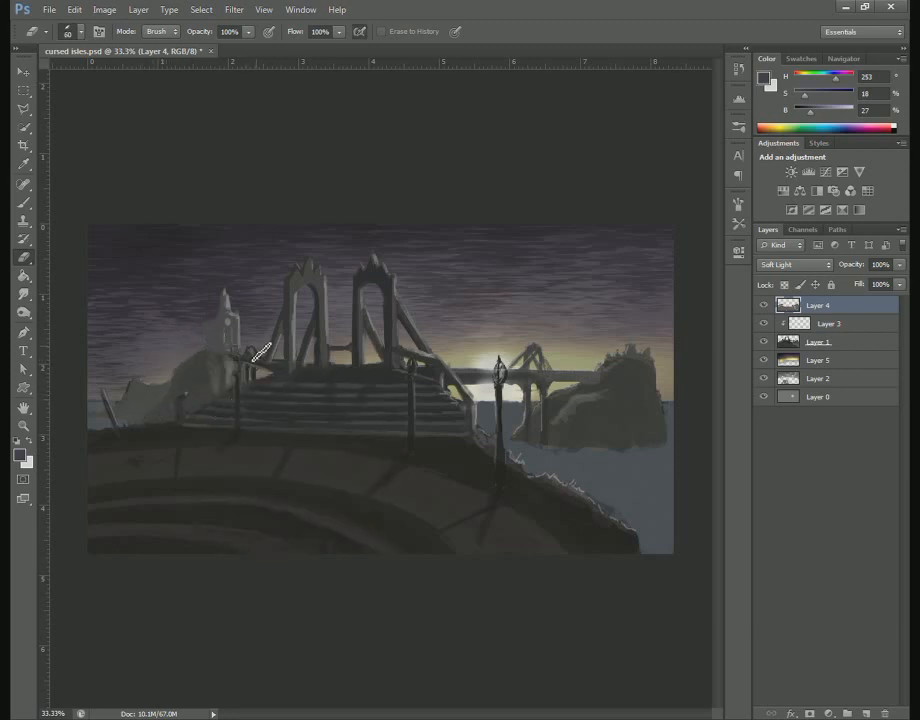
Reduce the eraser to 35 px and clean up the tint where the tower meets the left island
key(bracketleft)
key(bracketleft)
key(bracketleft)
key(bracketleft)
key(bracketleft)
Switch back to the brush with the slanted 70 px tip and paint the dark purple over the distant tower
key(b)
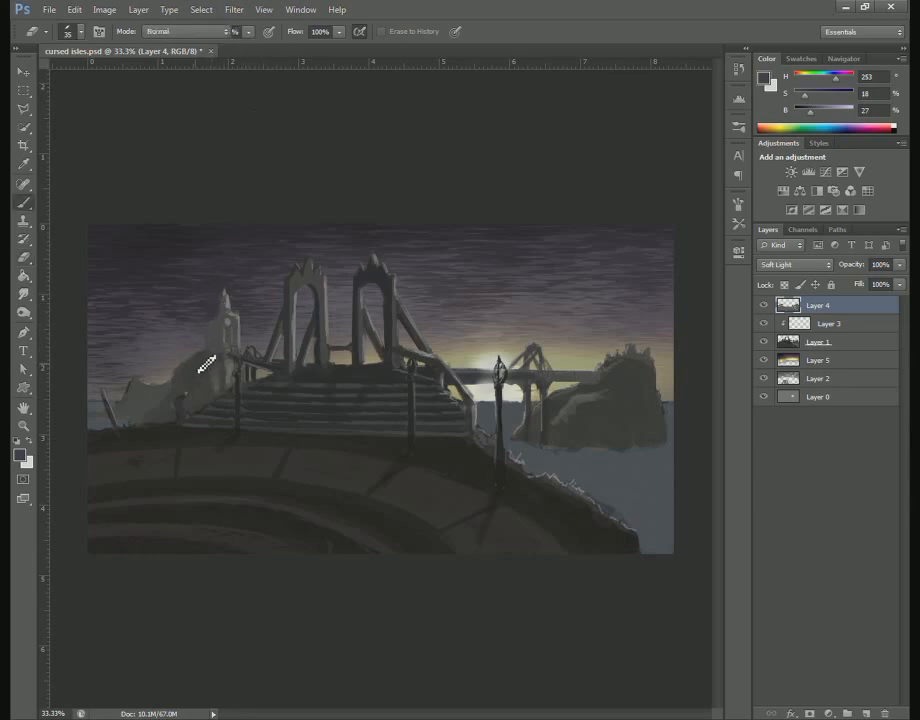
right_click(236, 333)
click(348, 462)
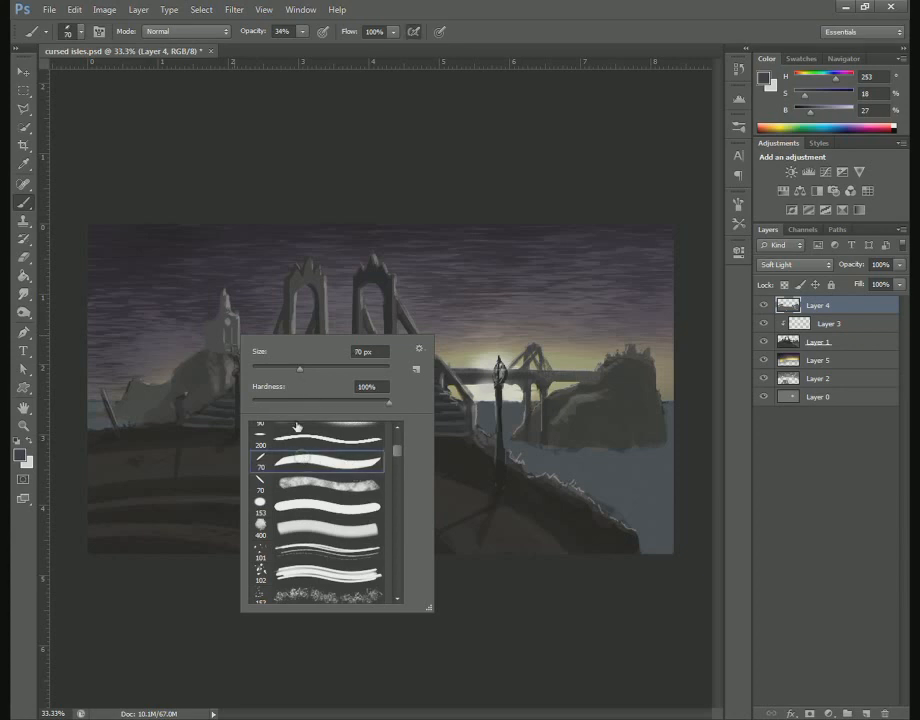
click(217, 330)
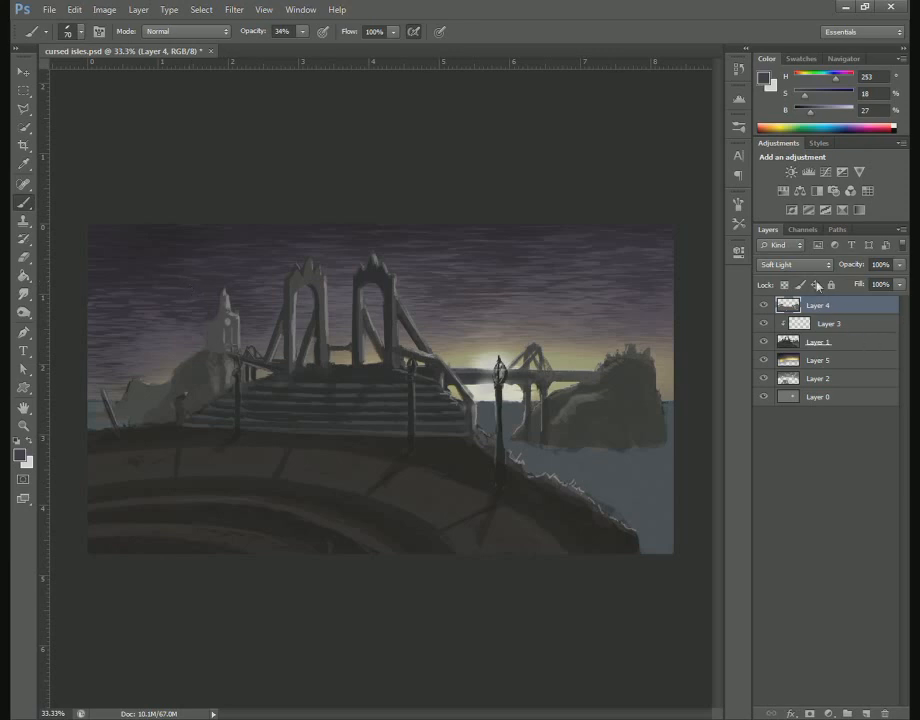
Make Layer 4 a clipping mask on the layers below it and switch to the eraser
right_click(812, 304)
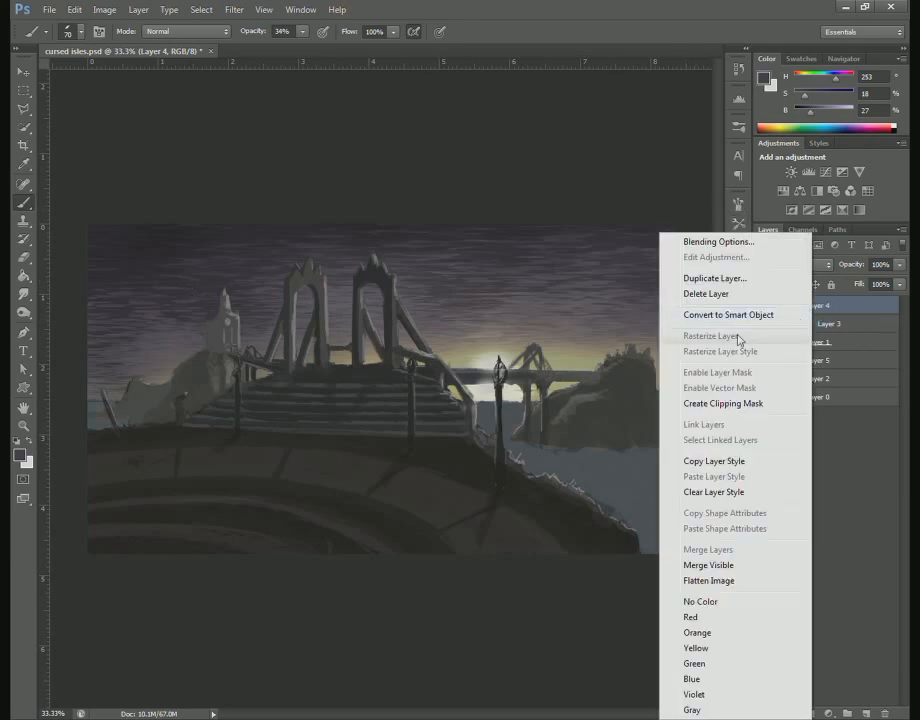
click(743, 413)
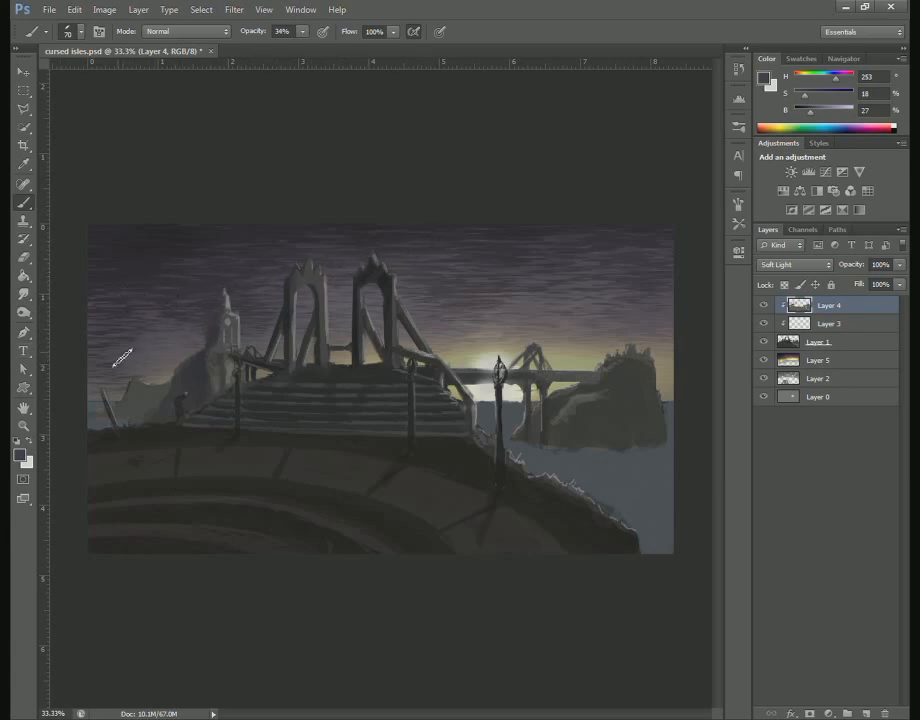
key(e)
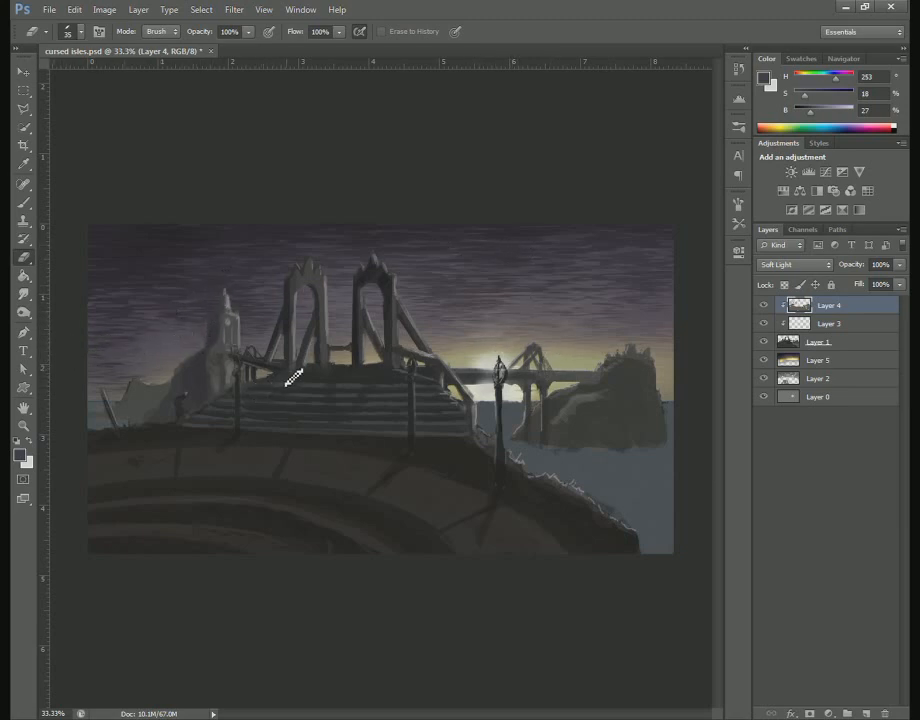
Return to the brush, enlarge it to 500 px and tint the stairs and foreground ground dark purple
key(b)
key(bracketright)
key(bracketright)
key(bracketright)
key(bracketright)
key(bracketright)
key(bracketright)
key(bracketright)
key(bracketright)
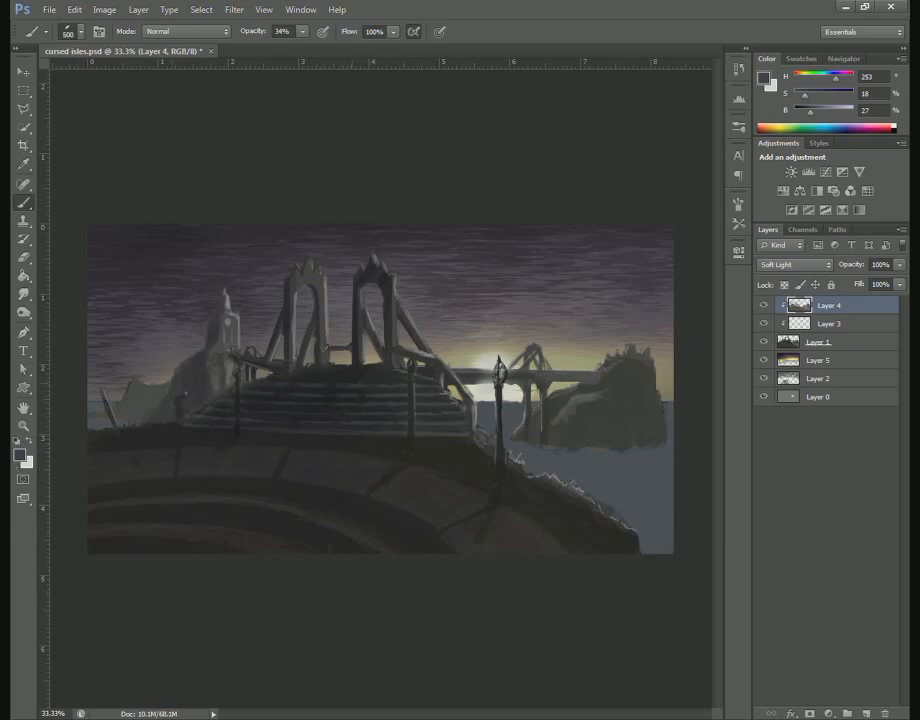
Reduce the brush and paint the dark purple over the right arch above the stairs
key(bracketleft)
key(bracketleft)
mouse_move(387, 374)
mouse_down()
mouse_move(386, 280)
mouse_move(372, 276)
mouse_move(371, 327)
mouse_up()
Shrink the brush to about 45 px and tint the distant bridge and the edge of the right island
key(bracketleft)
key(bracketleft)
key(bracketleft)
key(bracketleft)
key(bracketleft)
key(bracketright)
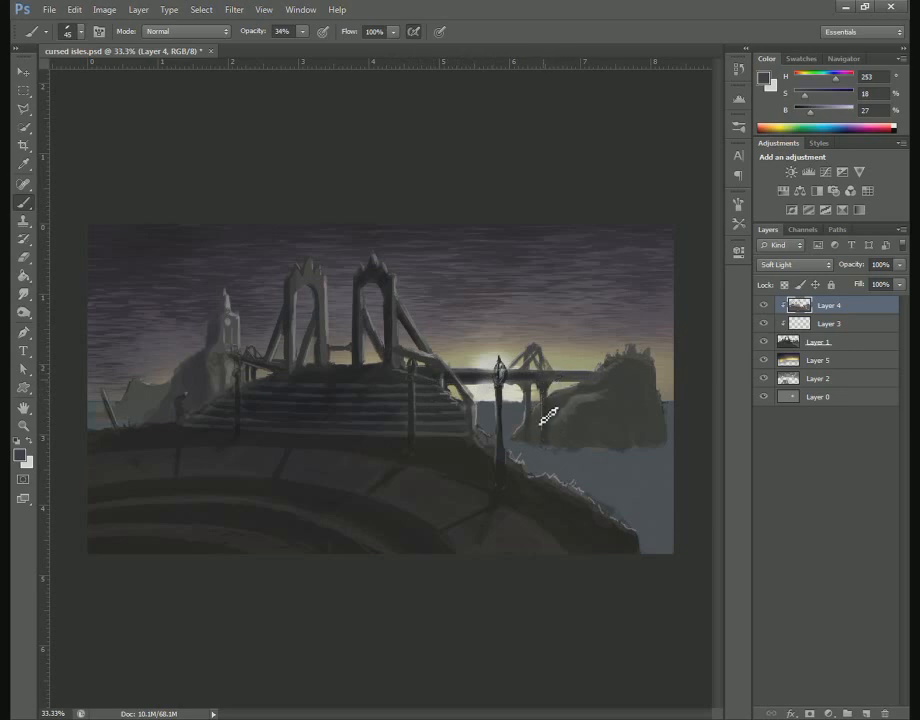
mouse_move(533, 440)
mouse_down()
mouse_move(625, 432)
mouse_move(617, 411)
mouse_move(676, 424)
mouse_move(557, 466)
mouse_move(583, 464)
mouse_move(520, 458)
mouse_up()
Enlarge the brush to 150 px and tint the body of the right island dark purple
key(bracketright)
key(bracketright)
key(bracketright)
key(bracketright)
key(bracketright)
key(bracketright)
key(bracketright)
key(bracketright)
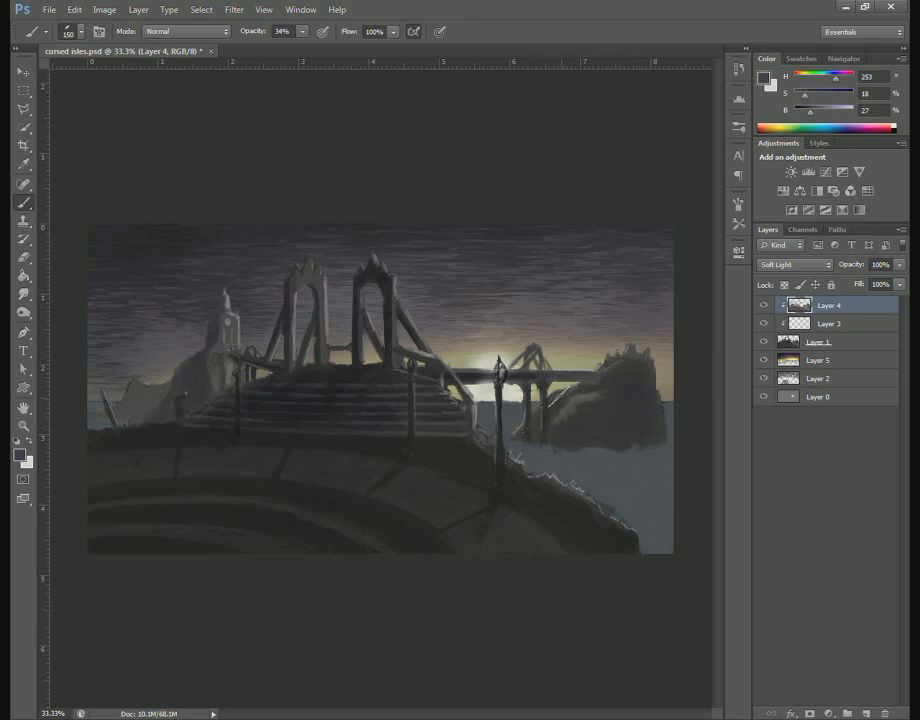
Reduce the brush to 20 px and tint the finer details of the bridge structures
key(bracketleft)
key(bracketleft)
key(bracketleft)
key(bracketleft)
key(bracketleft)
key(bracketleft)
key(bracketleft)
key(bracketleft)
key(bracketleft)
key(bracketleft)
key(bracketleft)
key(bracketleft)
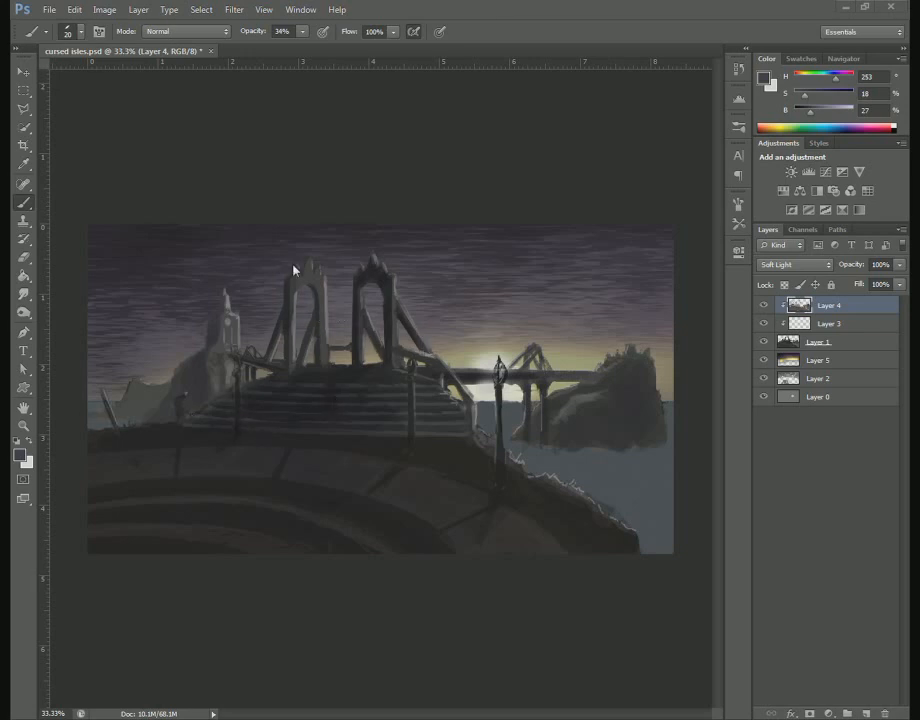
Enlarge the brush to 45 px and paint the dark purple over the left arch
key(bracketright)
key(bracketright)
key(bracketright)
key(bracketright)
key(bracketright)
mouse_move(304, 296)
mouse_down()
mouse_move(312, 273)
mouse_move(294, 282)
mouse_up()
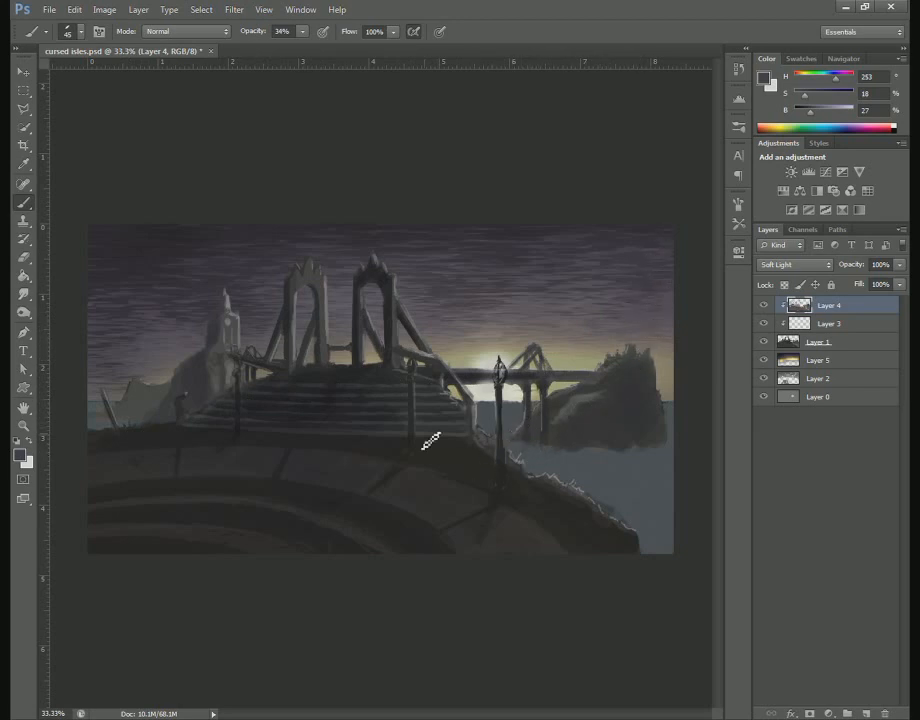
Set the brush mode to Multiply and darken the left island with a 20 px brush
key(bracketright)
key(bracketright)
click(175, 31)
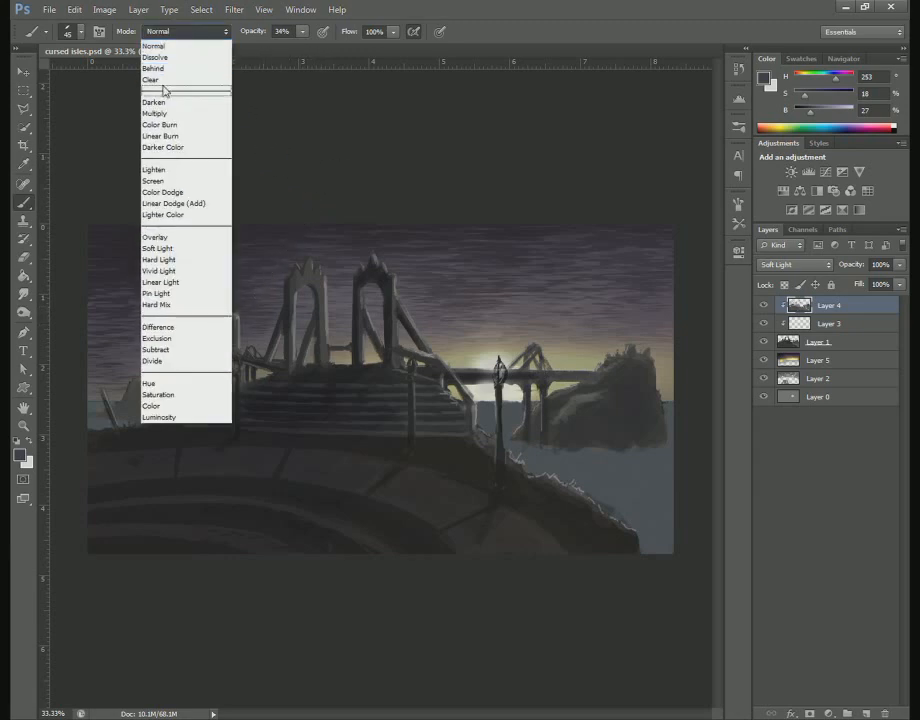
click(158, 114)
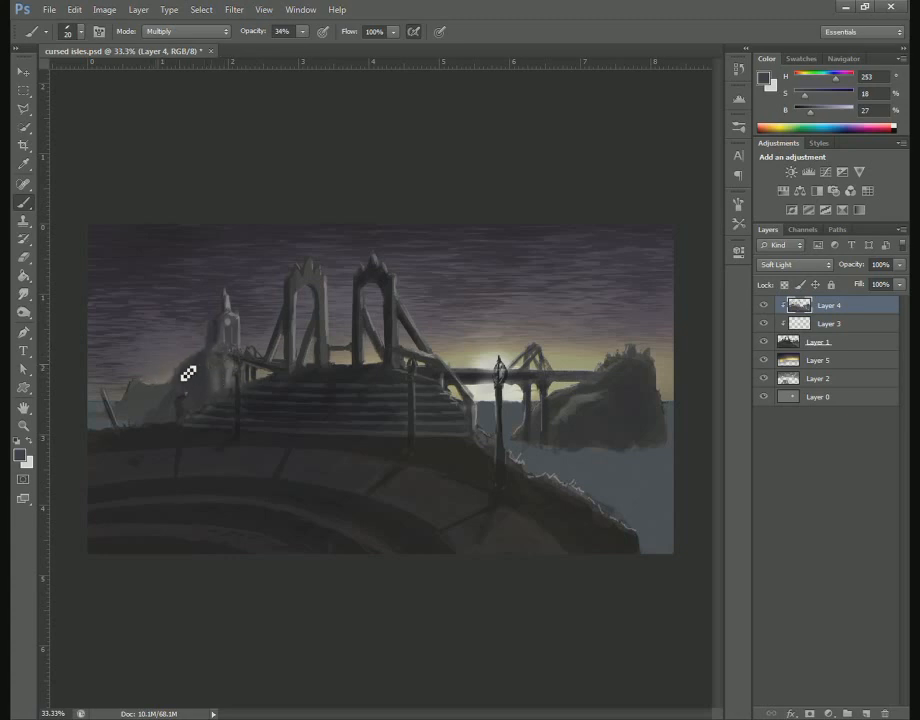
Switch the brush mode to Normal and back to Multiply, and shade the inner faces of both arches at 20 px
click(163, 29)
click(125, 44)
click(183, 31)
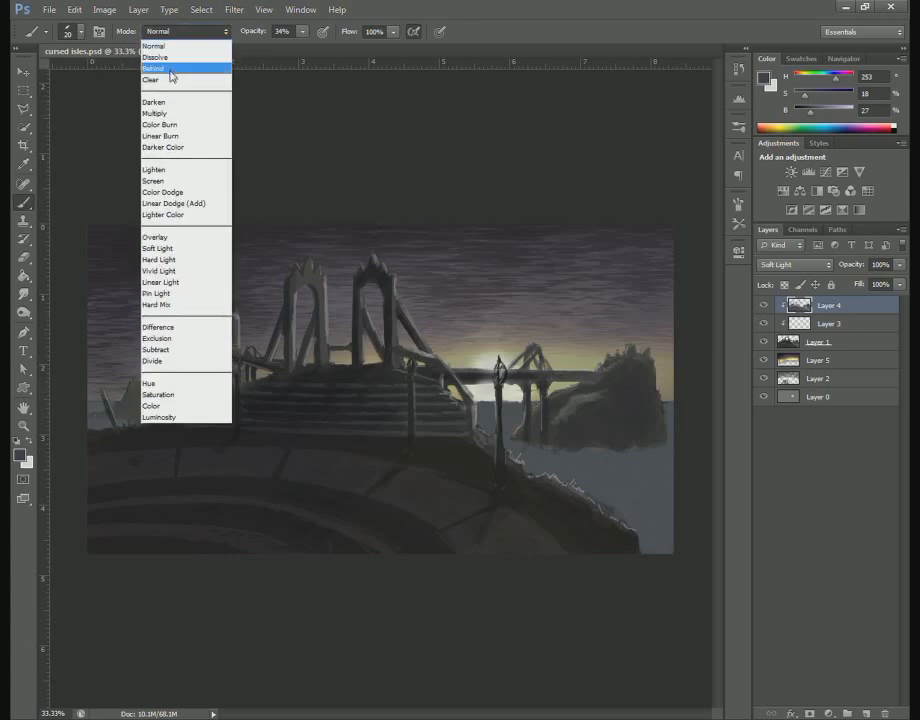
click(168, 113)
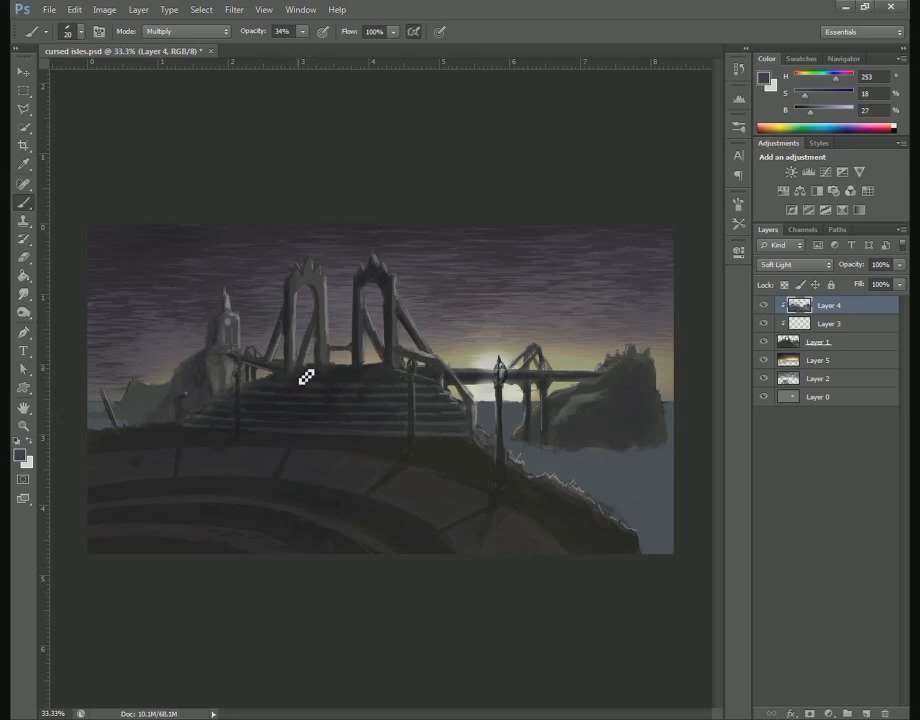
mouse_move(305, 282)
mouse_down()
mouse_move(306, 273)
mouse_move(292, 292)
mouse_move(308, 291)
mouse_up()
mouse_move(386, 314)
mouse_down()
mouse_move(370, 271)
mouse_move(367, 285)
mouse_up()
Set the brush mode to Soft Light, sample the pale sunset colour and paint highlights on the left island and distant tower
click(182, 31)
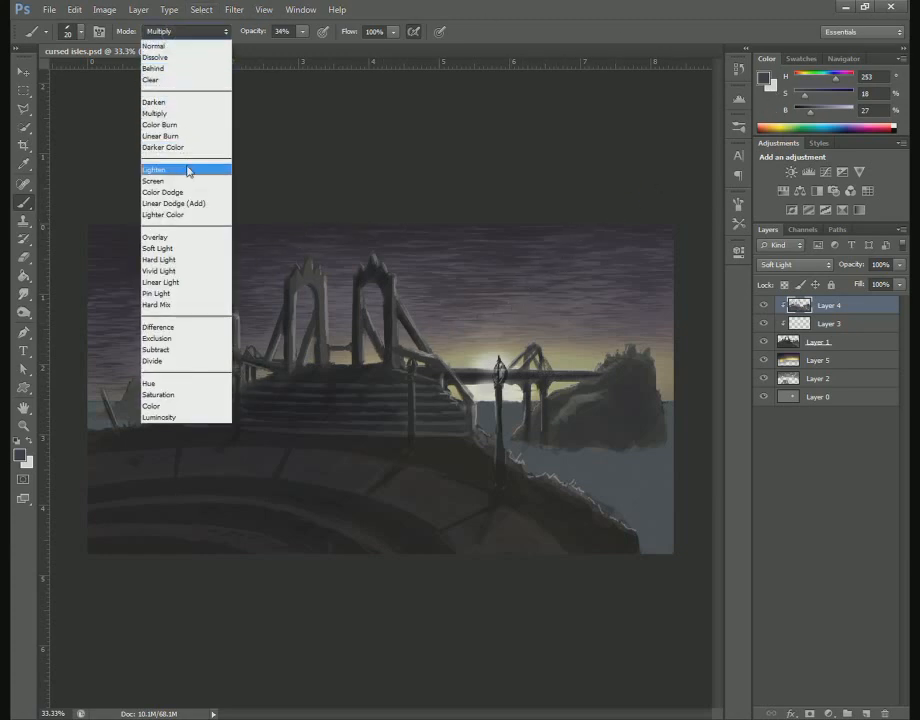
click(180, 250)
alt+click(501, 384)
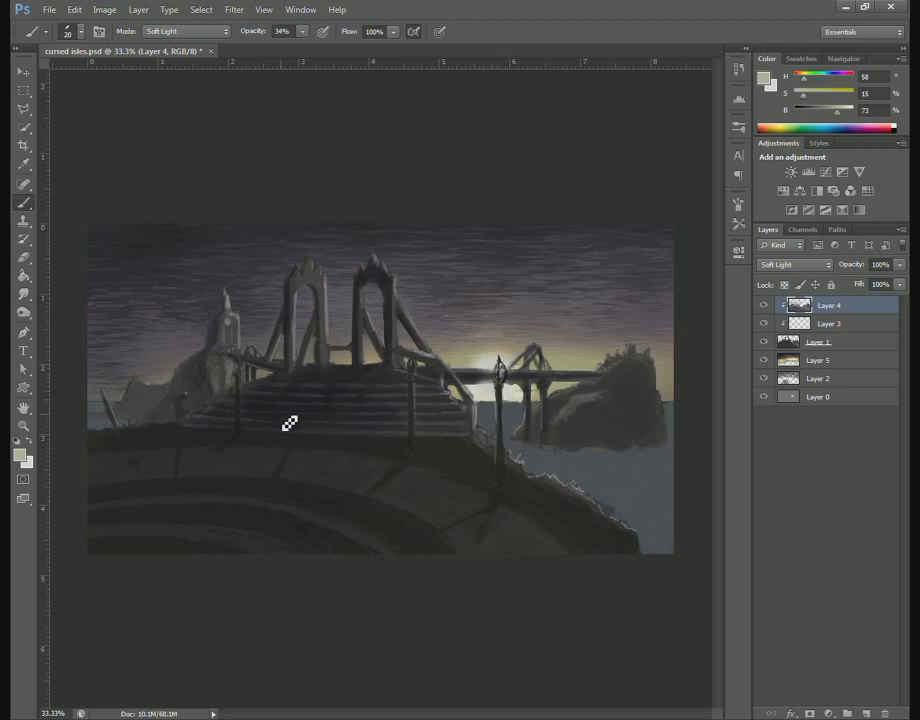
drag(197, 358, 165, 372)
drag(237, 311, 245, 352)
Reduce the brush to 15 px and highlight the tops of both arches with the pale sunset colour
key(bracketleft)
mouse_move(320, 265)
mouse_down()
mouse_move(304, 269)
mouse_move(306, 290)
mouse_up()
mouse_move(387, 273)
mouse_down()
mouse_move(380, 267)
mouse_move(394, 273)
mouse_up()
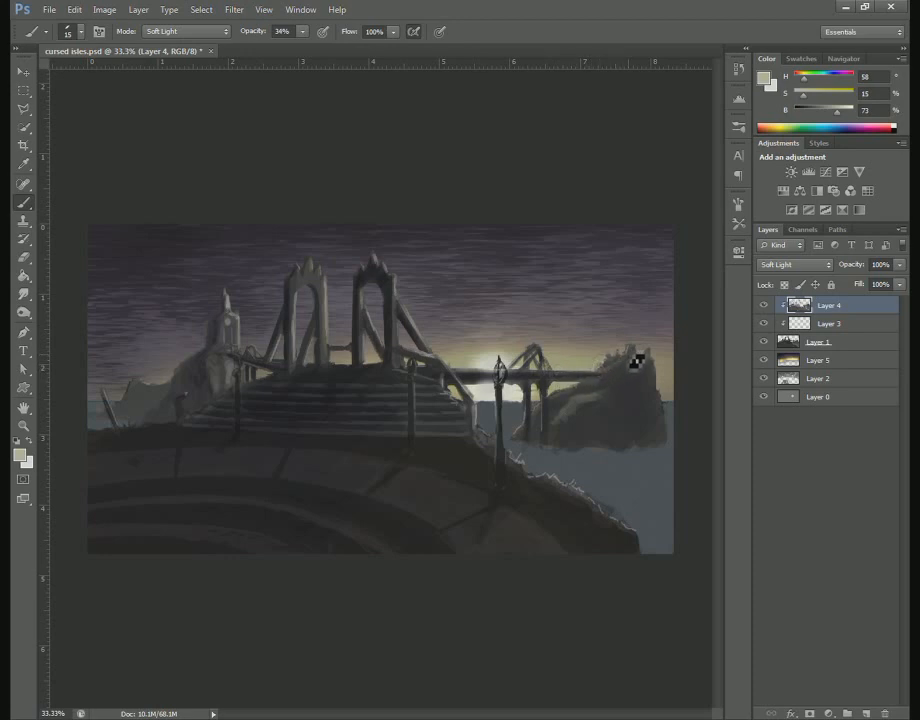
Raise the brush opacity to 61%, set its mode to Screen and paint pale highlights on the right island and right arch
click(302, 31)
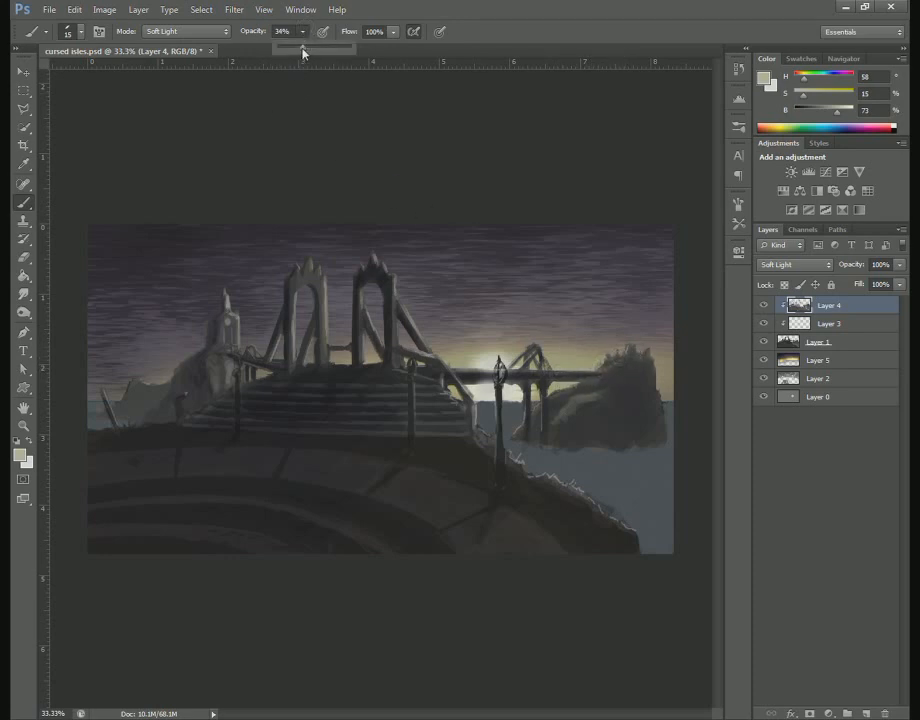
click(612, 362)
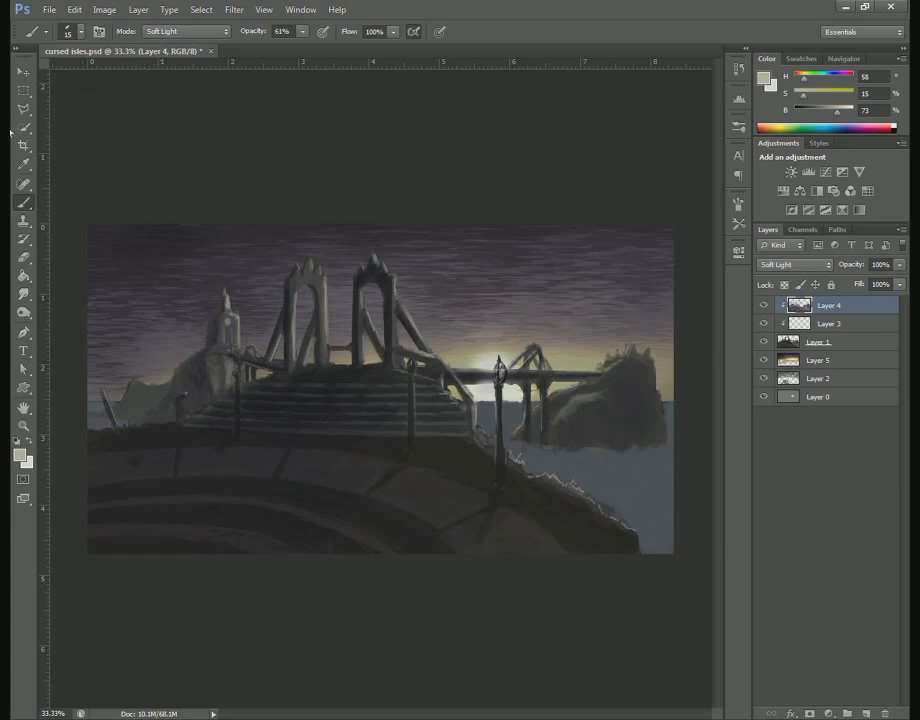
click(158, 31)
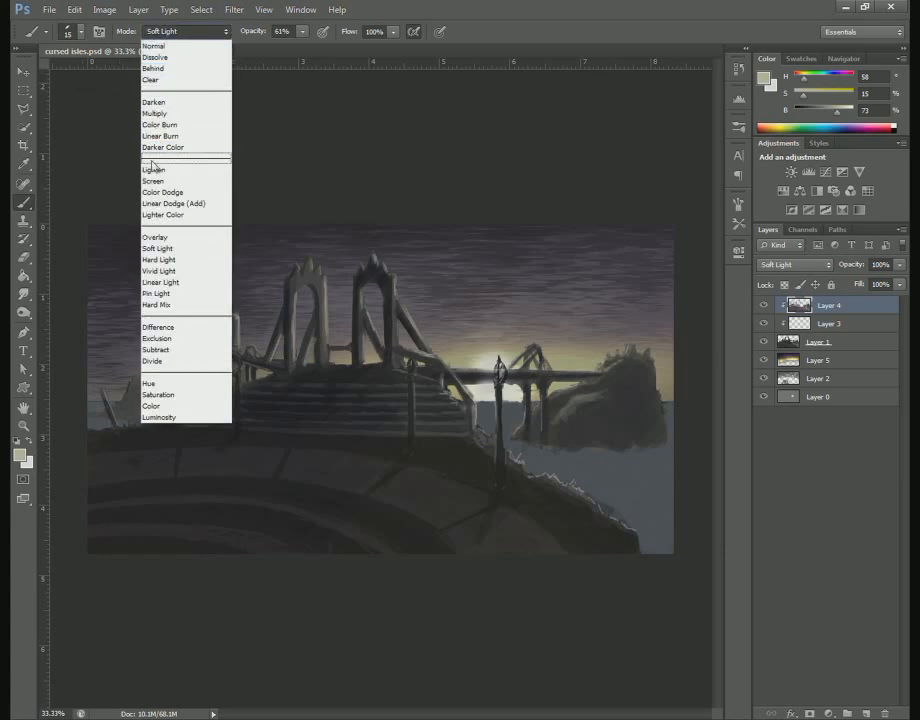
click(158, 183)
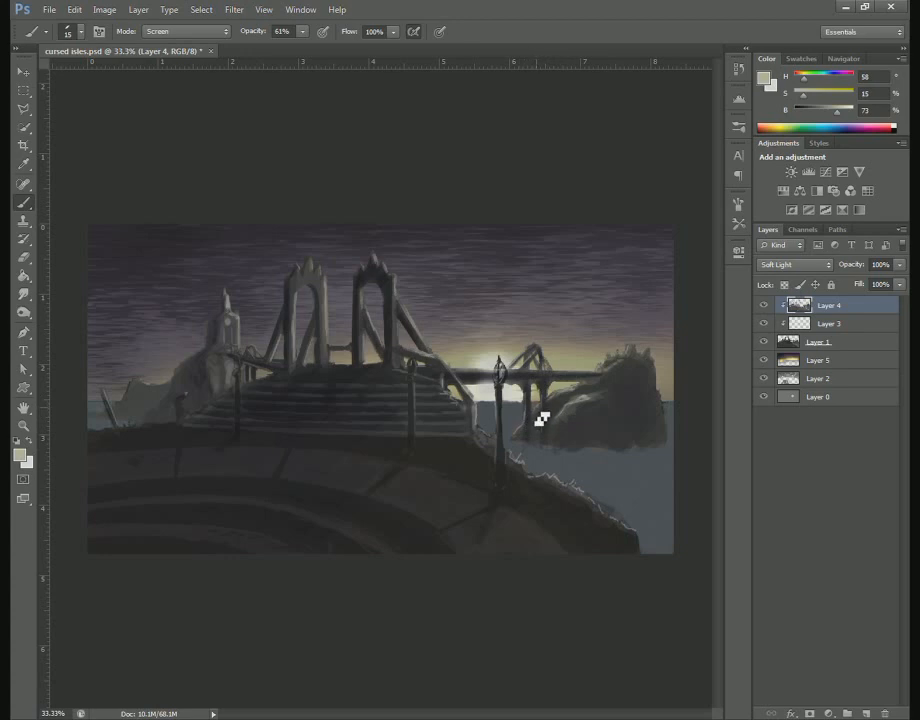
key(bracketleft)
mouse_move(614, 360)
mouse_down()
mouse_move(639, 355)
mouse_move(654, 364)
mouse_up()
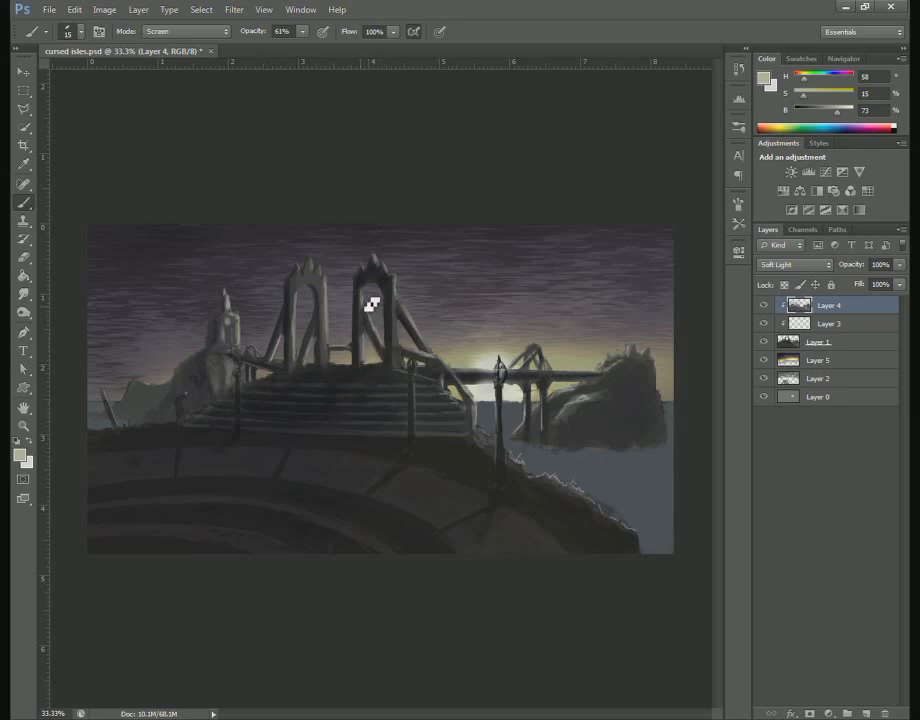
mouse_move(382, 272)
mouse_down()
mouse_move(380, 263)
mouse_move(372, 272)
mouse_up()
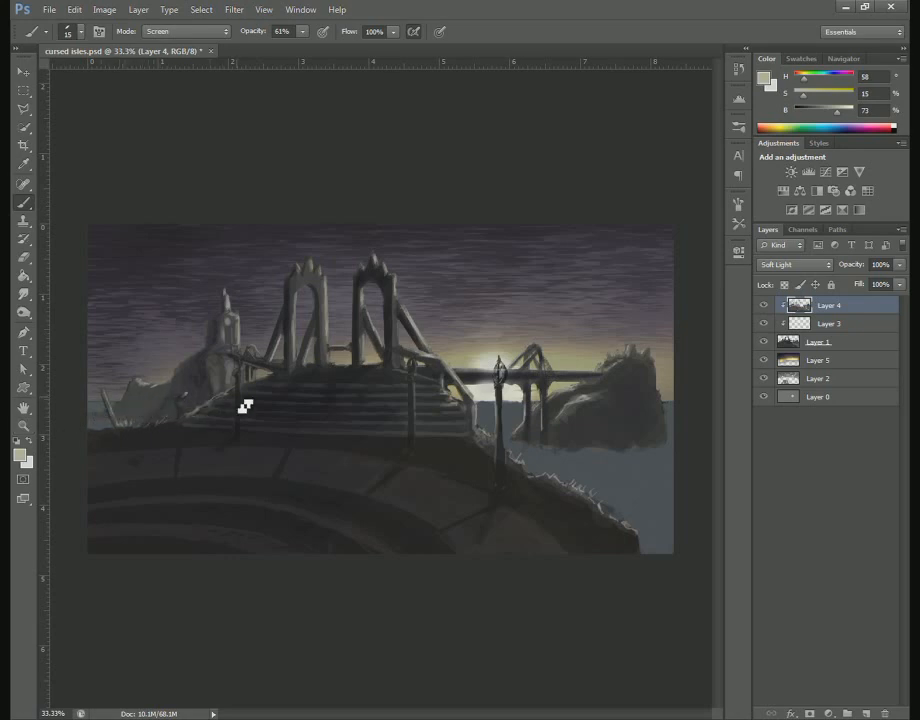
Sample the dark grey at the distant tower's base and paint it over the left island's rock
key(alt)
alt+click(218, 362)
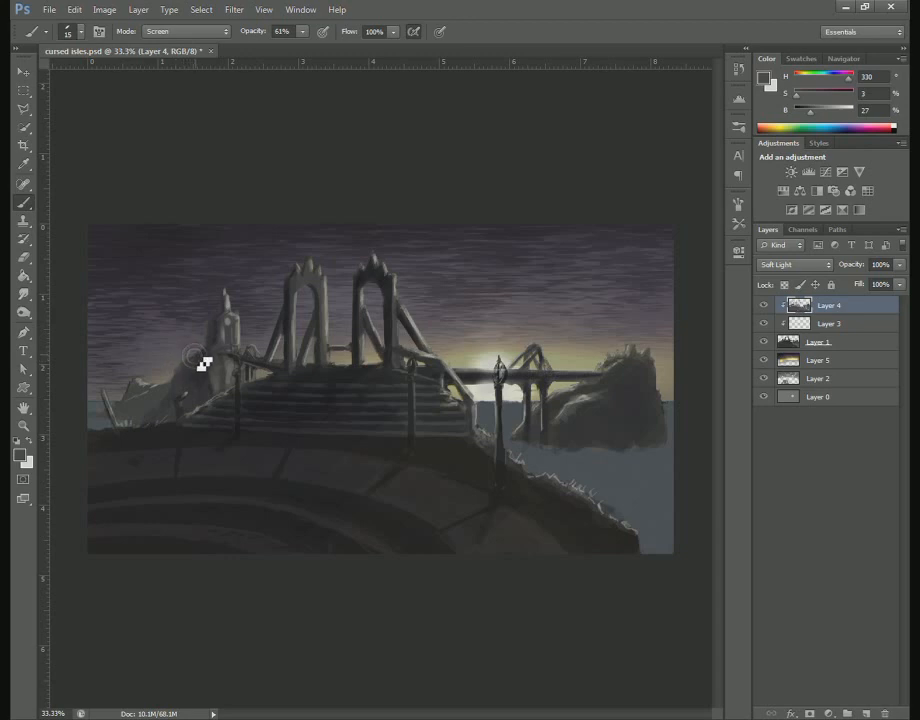
mouse_move(174, 381)
mouse_down()
mouse_move(155, 406)
mouse_move(228, 358)
mouse_up()
Sample the pale sun colour and reduce the brush to 10 px for fine highlights around the left lamp post and railing
key(alt)
alt+click(484, 372)
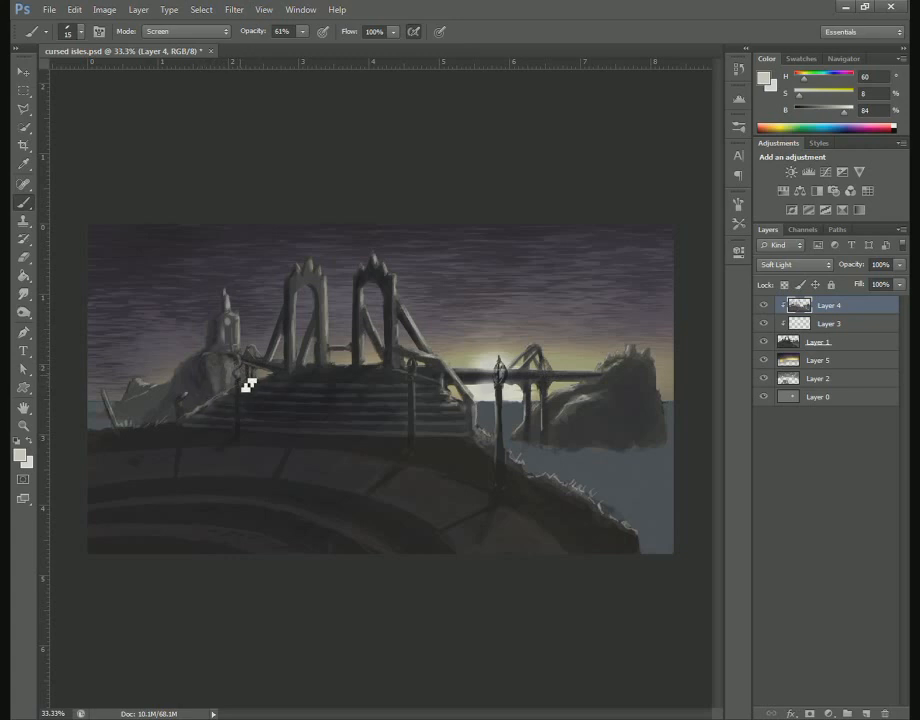
key(bracketleft)
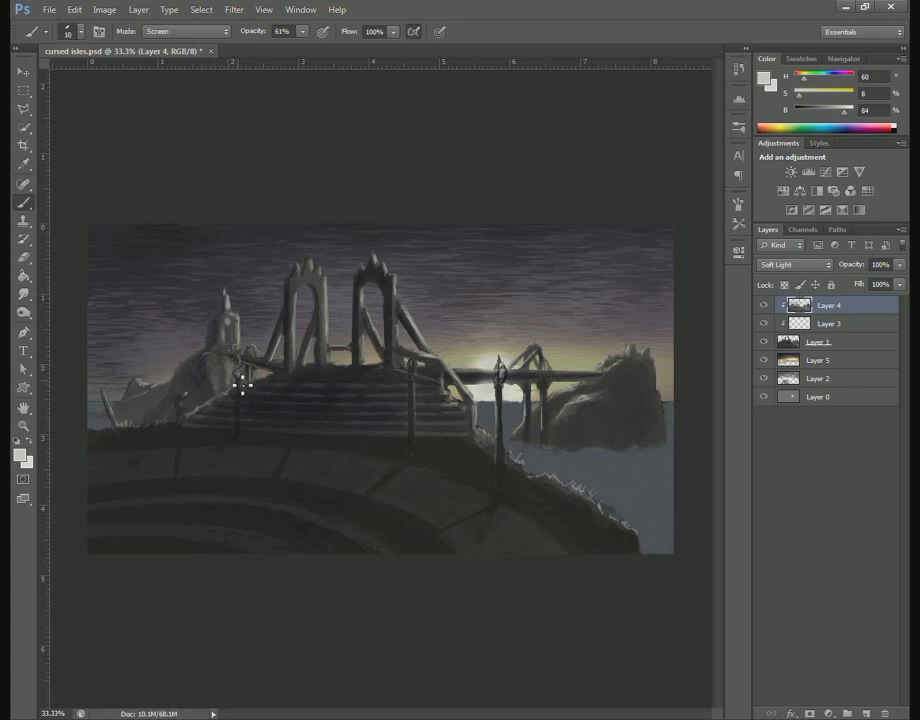